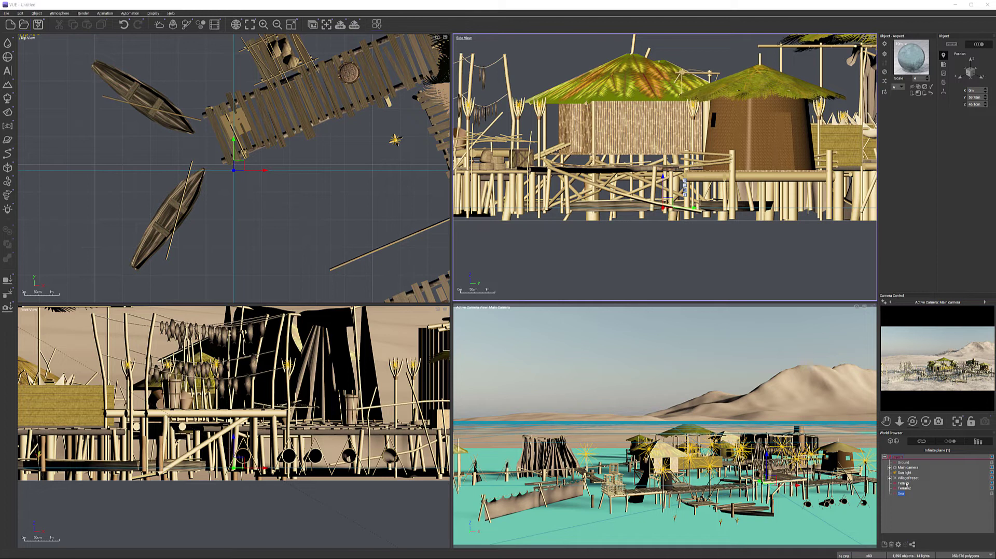
# - Change the Ground plane's material so its first natural-grain color is a dark green
pyautogui.click(903, 462)
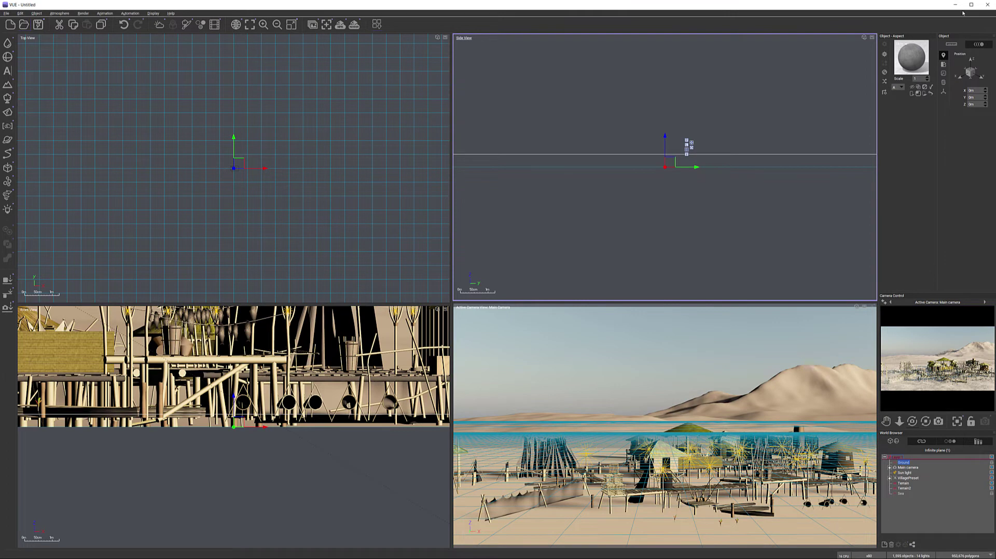
pyautogui.doubleClick(911, 57)
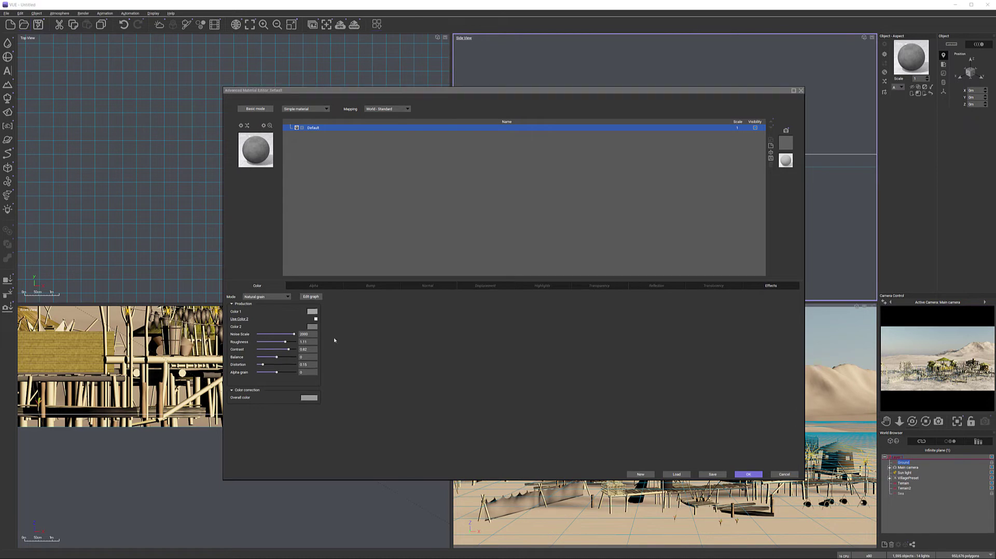
pyautogui.click(312, 312)
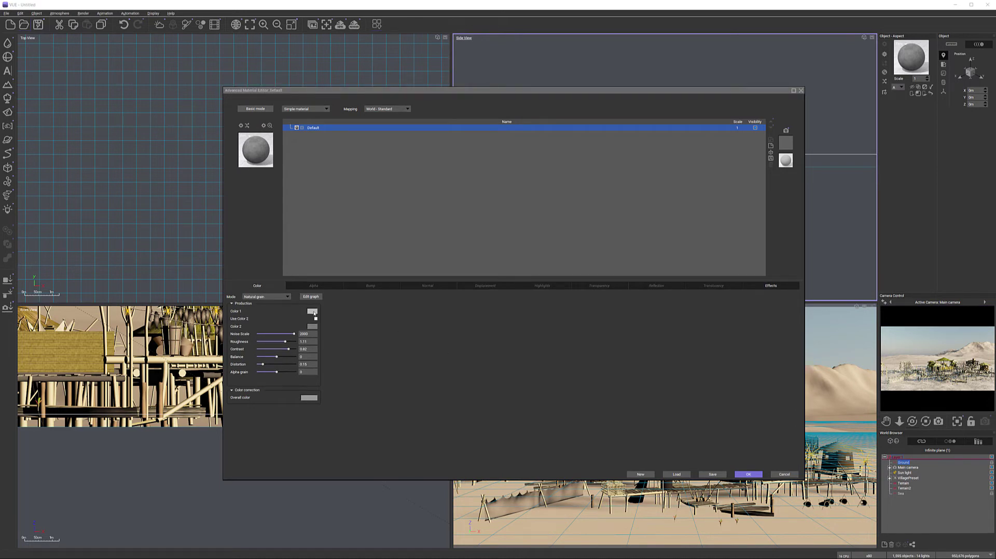
pyautogui.click(310, 319)
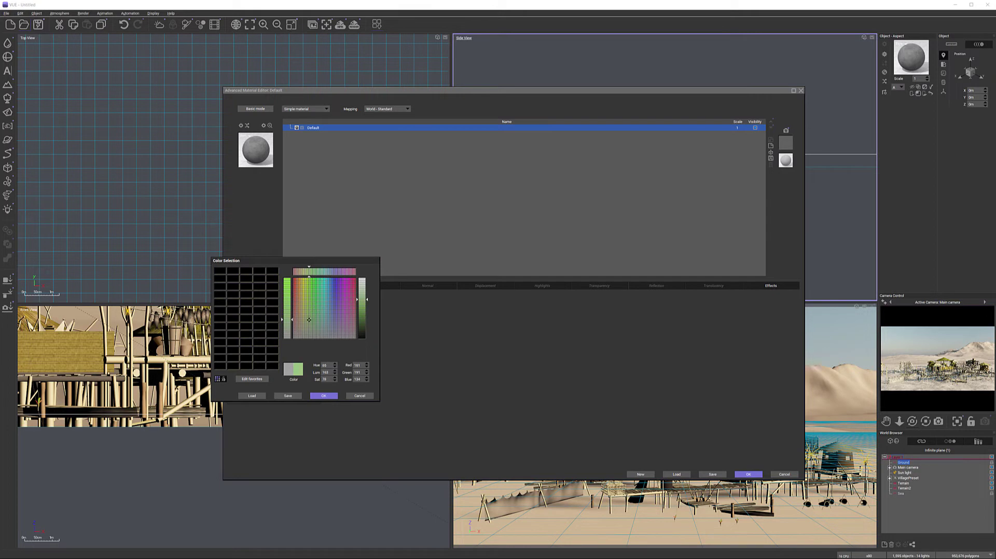
pyautogui.moveTo(361, 302); pyautogui.dragTo(362, 315)
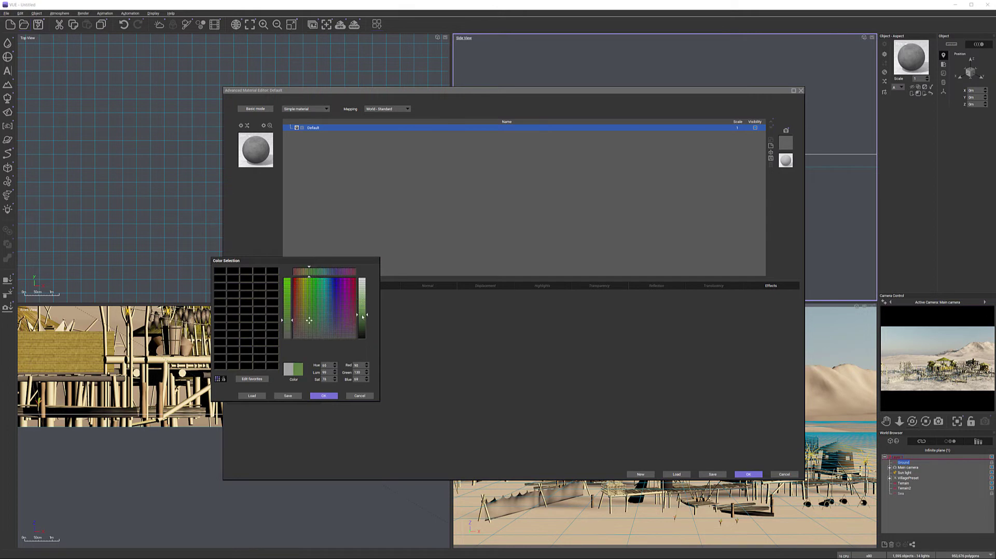
pyautogui.click(318, 397)
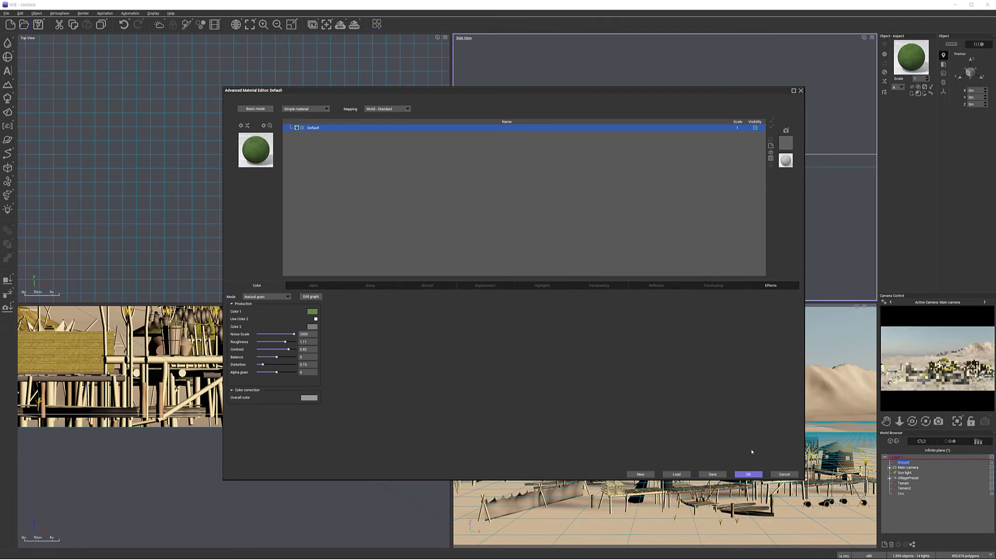
pyautogui.click(749, 474)
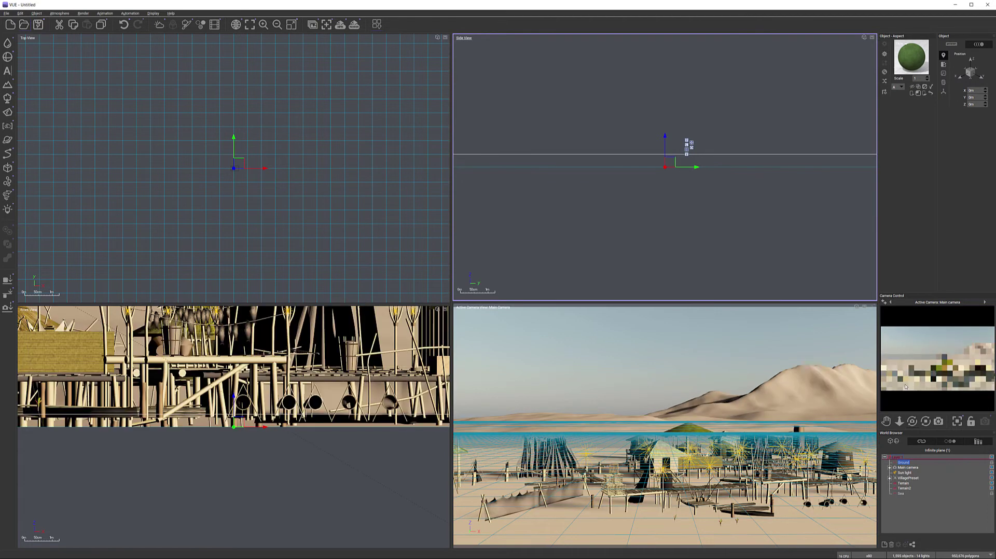
# - Replace the first terrain's material with the Vegetation preset from the Landscapes collection
pyautogui.click(903, 484)
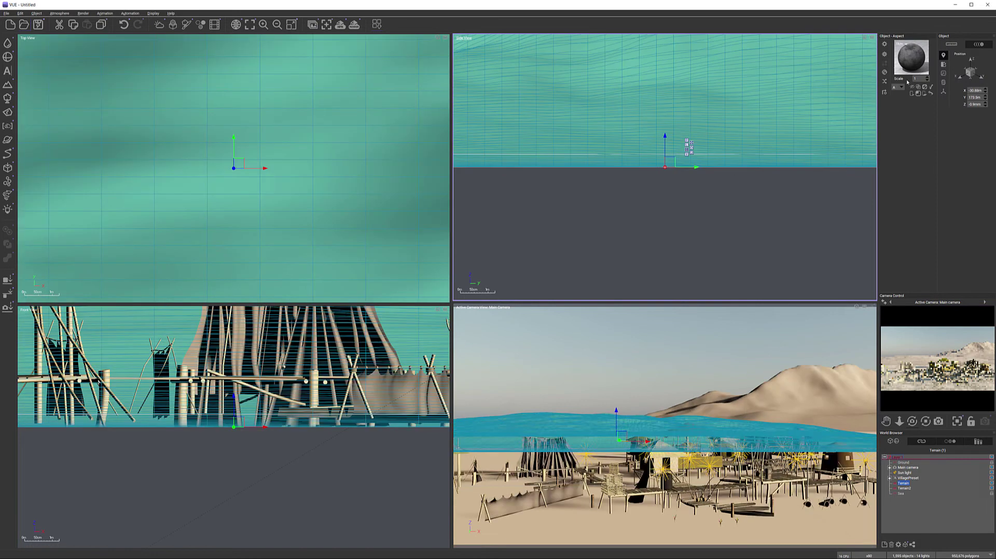
pyautogui.doubleClick(913, 66)
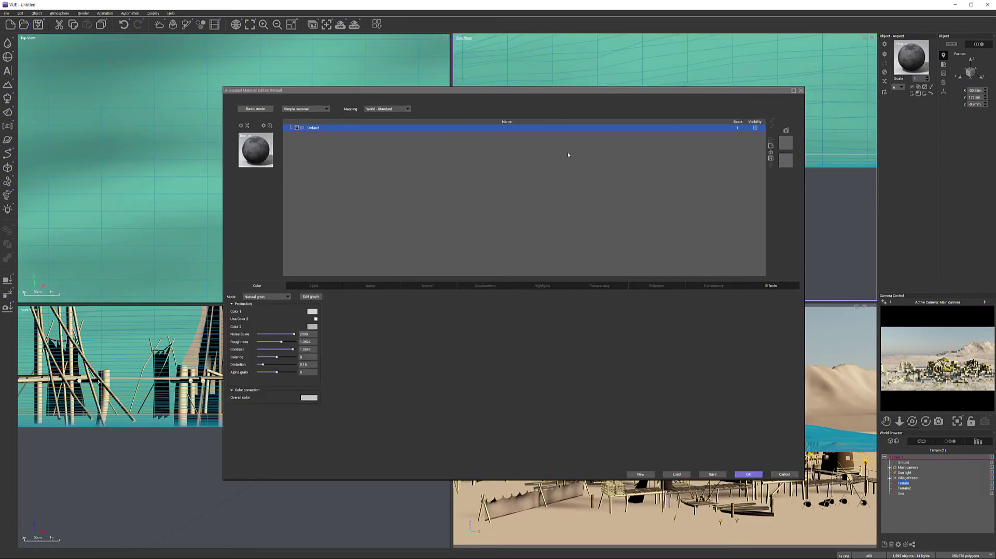
pyautogui.doubleClick(255, 155)
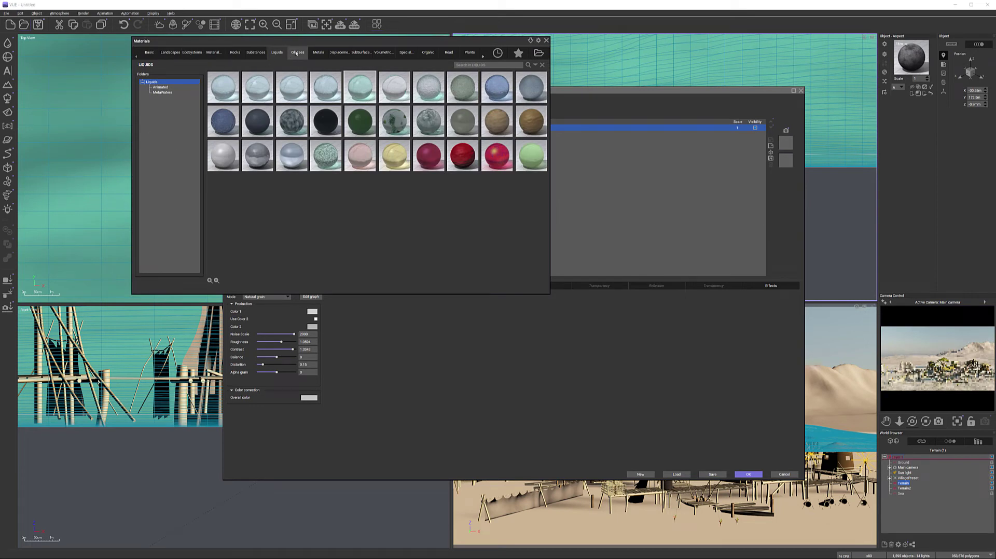
pyautogui.click(166, 53)
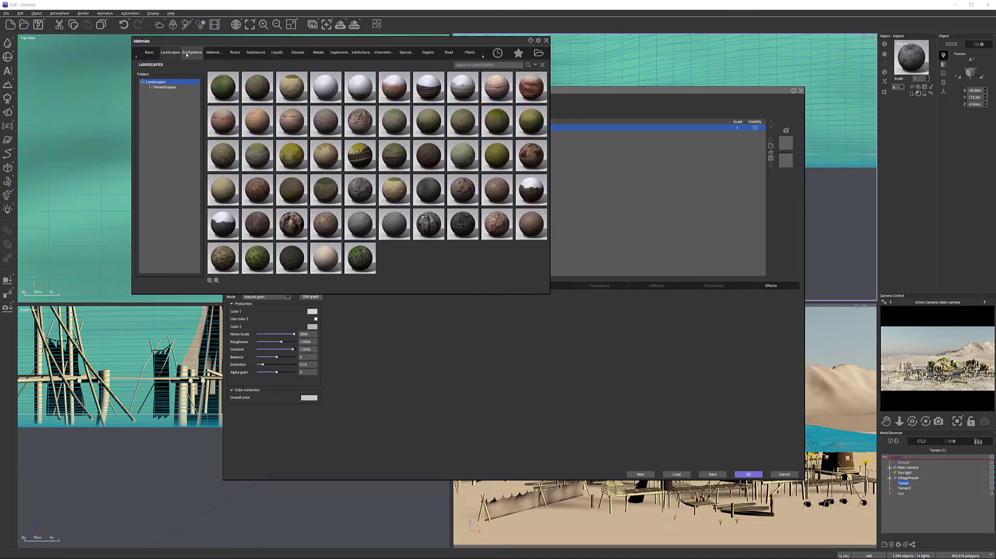
pyautogui.moveTo(219, 83)
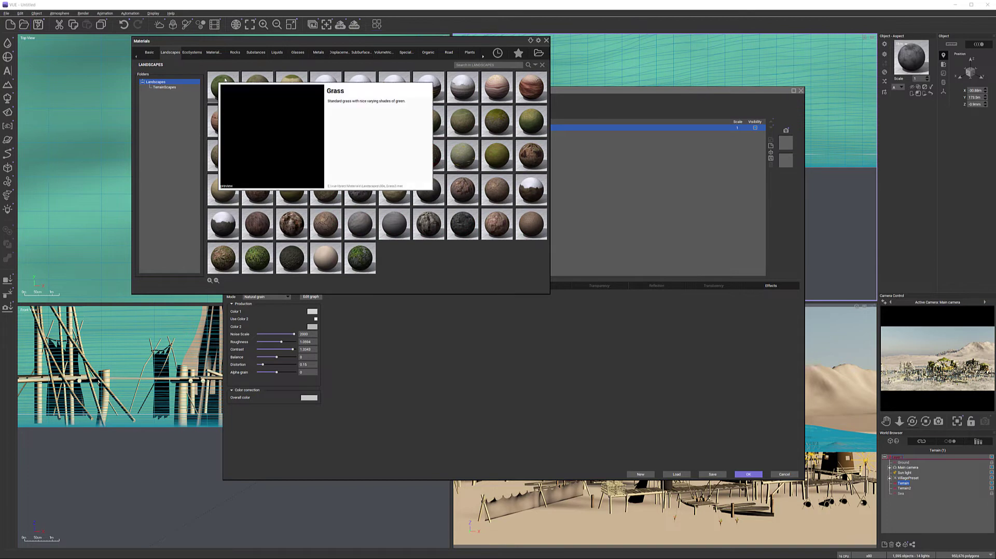
pyautogui.moveTo(229, 258)
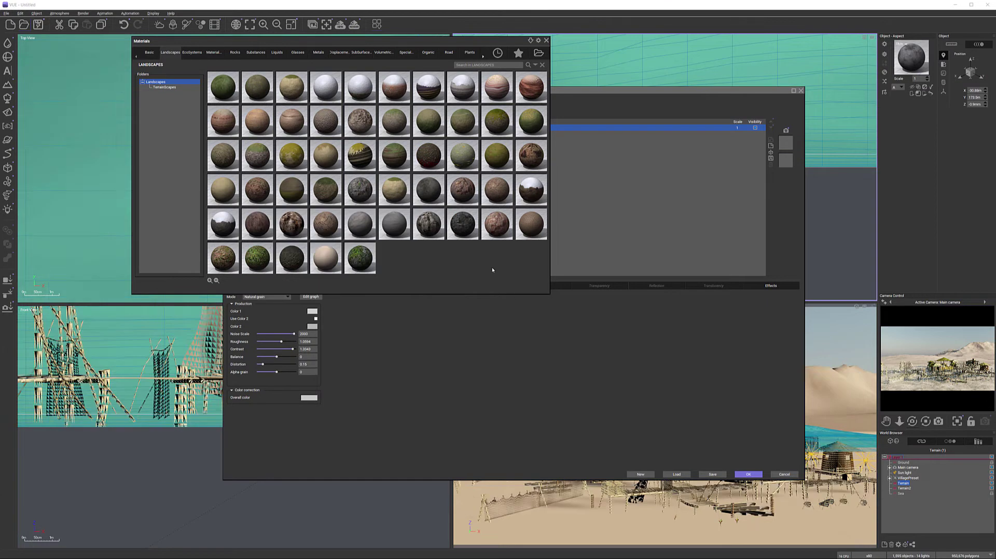
pyautogui.doubleClick(264, 262)
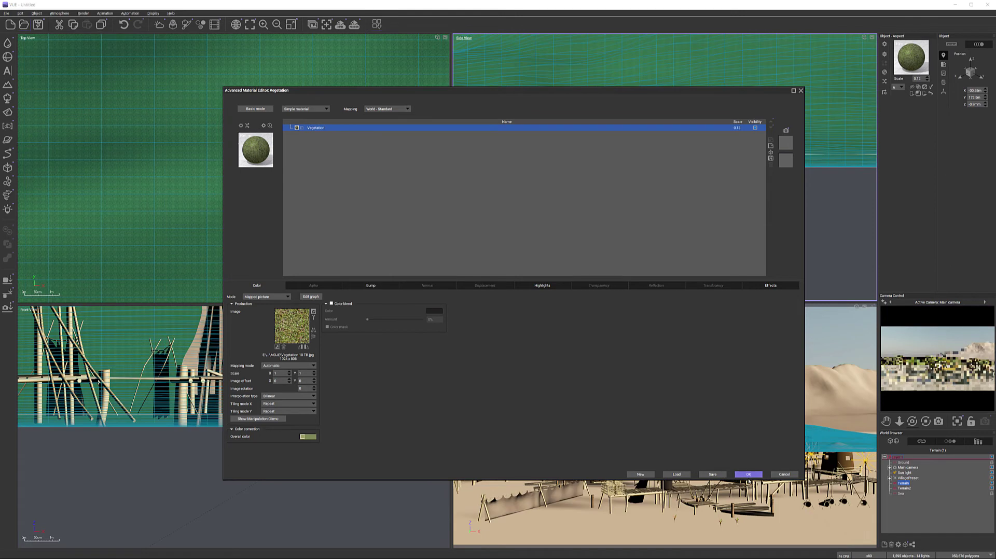
pyautogui.click(749, 475)
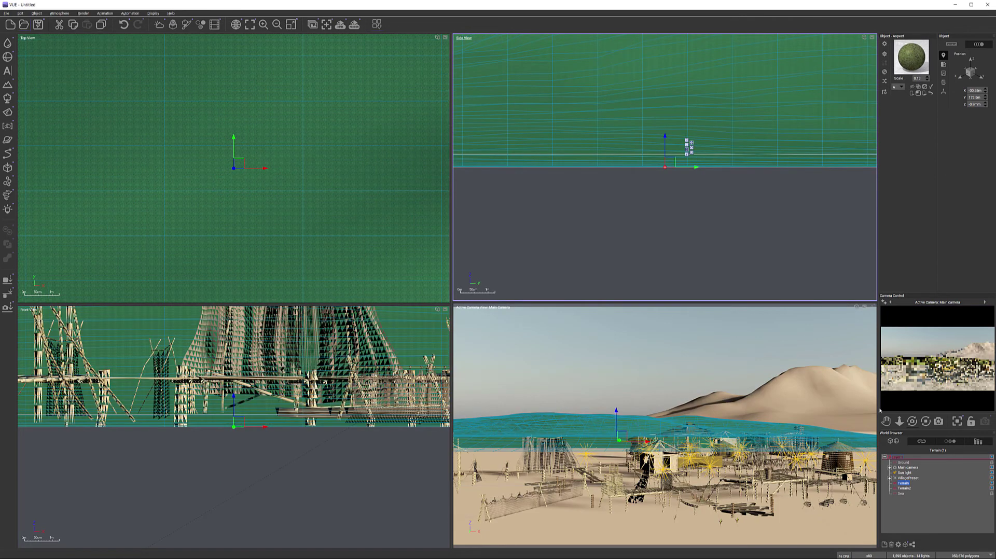
# - Render the scene from the main camera, accept the post-render options, and close the finished image after reviewing it
pyautogui.click(355, 24)
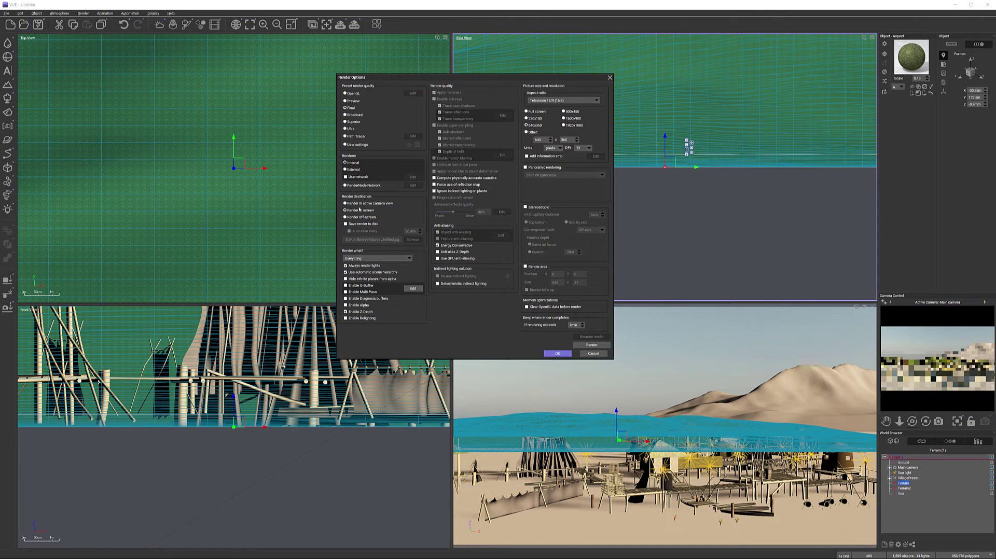
pyautogui.click(551, 355)
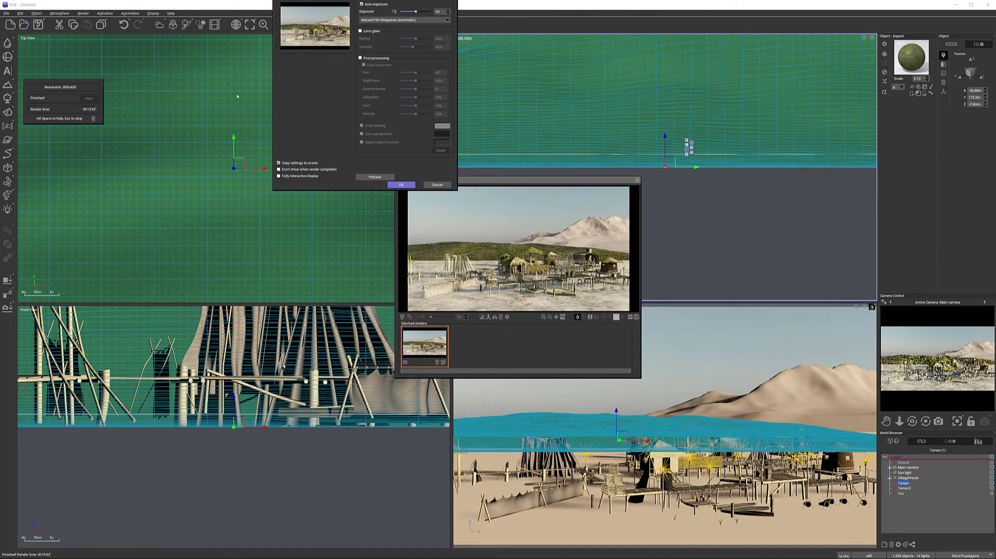
pyautogui.click(401, 184)
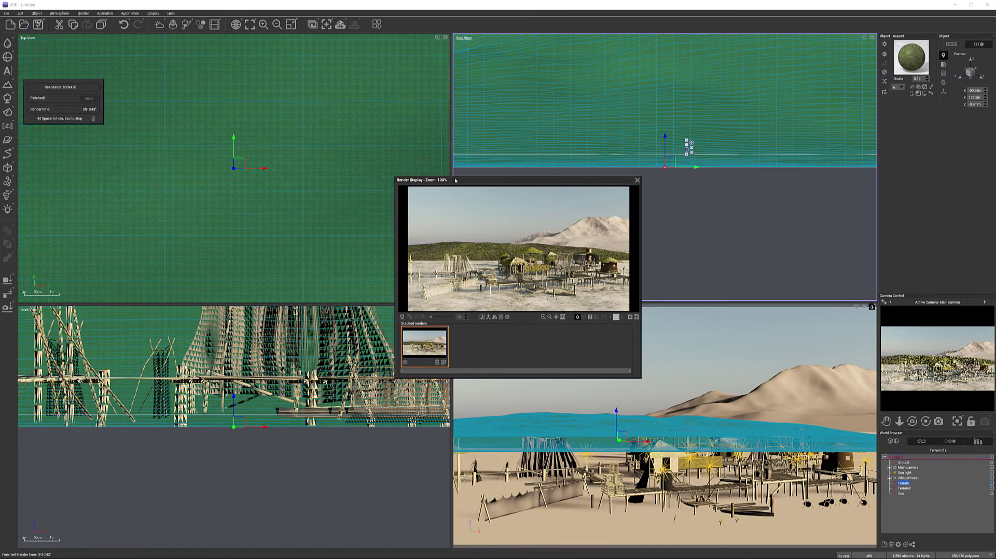
pyautogui.moveTo(456, 180); pyautogui.dragTo(447, 159)
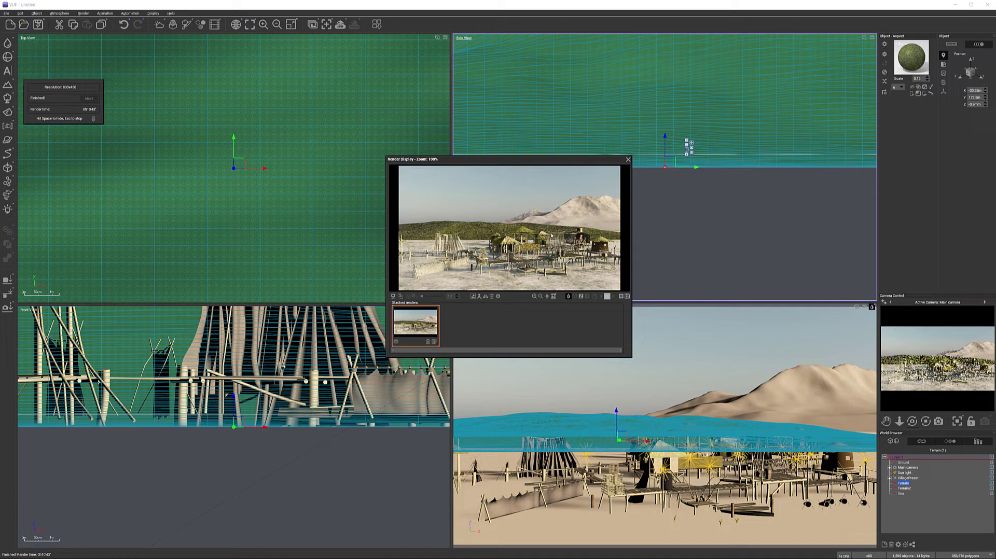
pyautogui.click(628, 159)
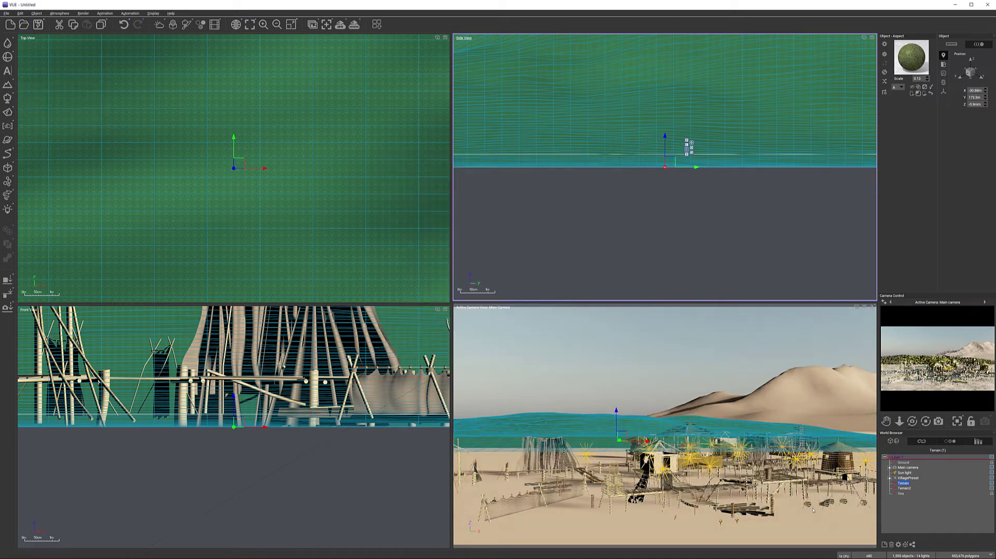
# - Lower the Ground plane vertically so it sits beneath the village's stilts
pyautogui.click(909, 463)
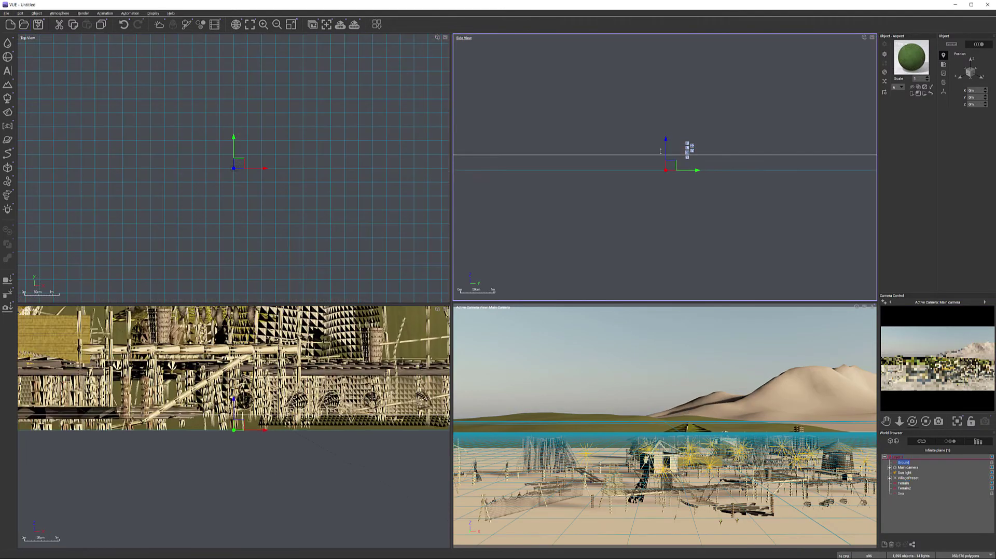
pyautogui.moveTo(669, 148); pyautogui.dragTo(668, 173)
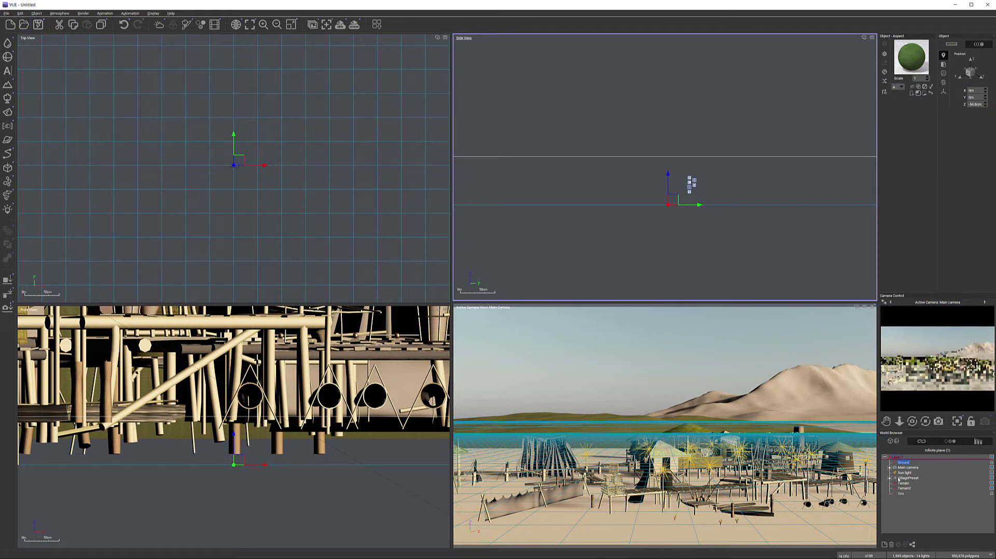
# - Turn off global wave control for the Sea, adjust the coastal foam's typical depth, and reduce its amount
pyautogui.click(900, 493)
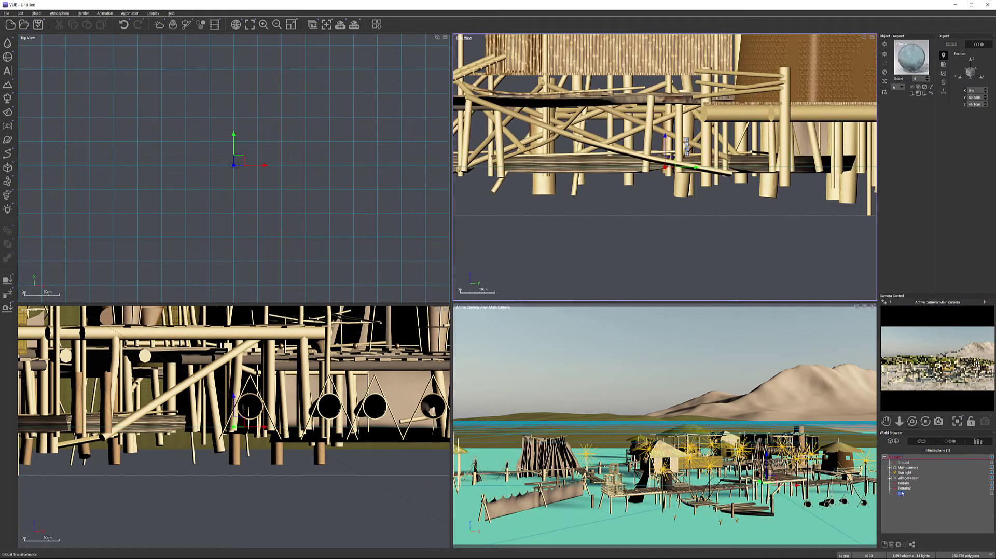
pyautogui.click(900, 494)
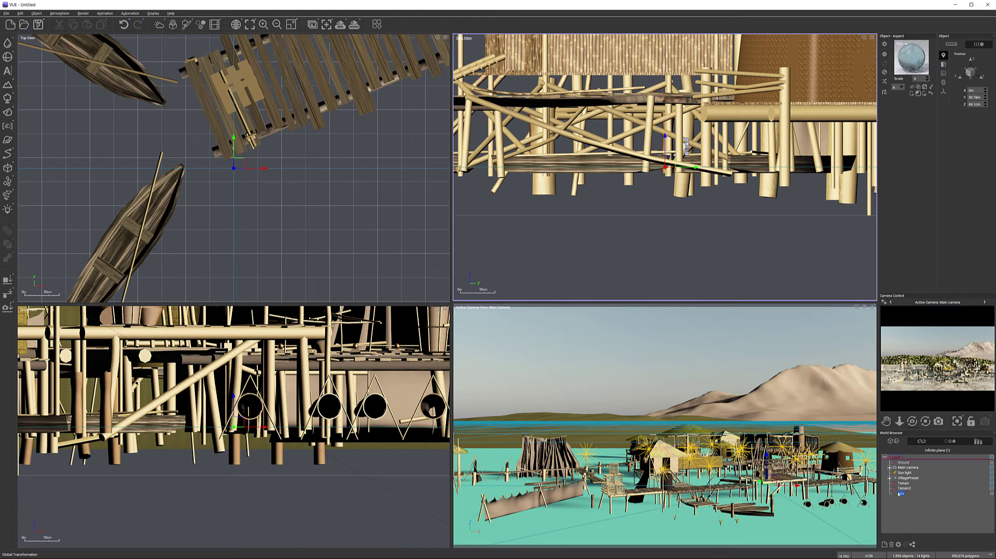
pyautogui.doubleClick(899, 494)
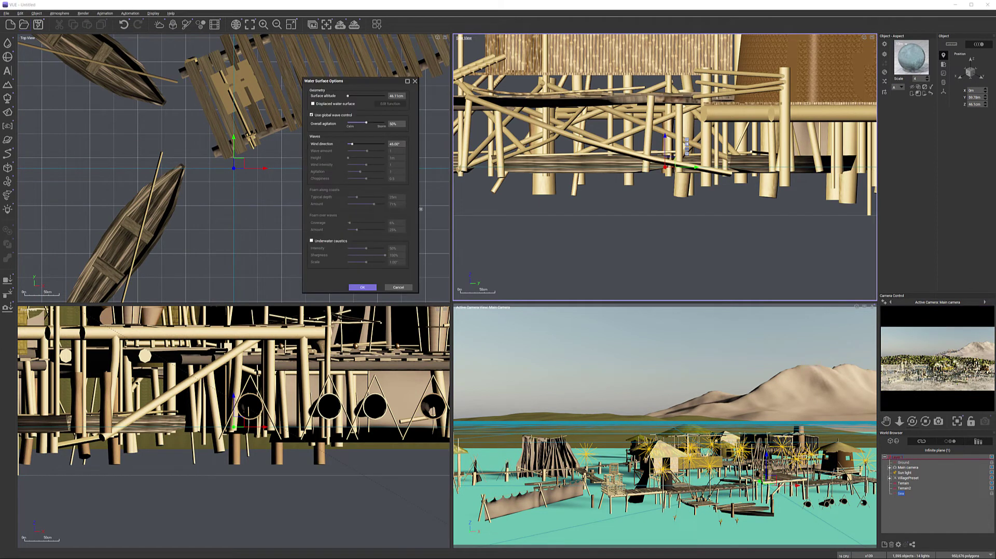
pyautogui.moveTo(323, 81); pyautogui.dragTo(372, 85)
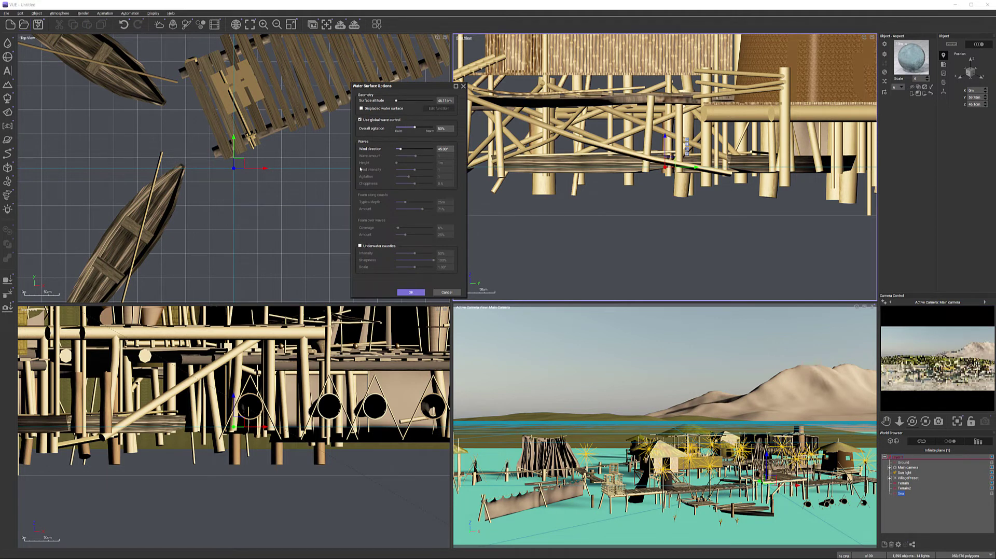
pyautogui.click(370, 122)
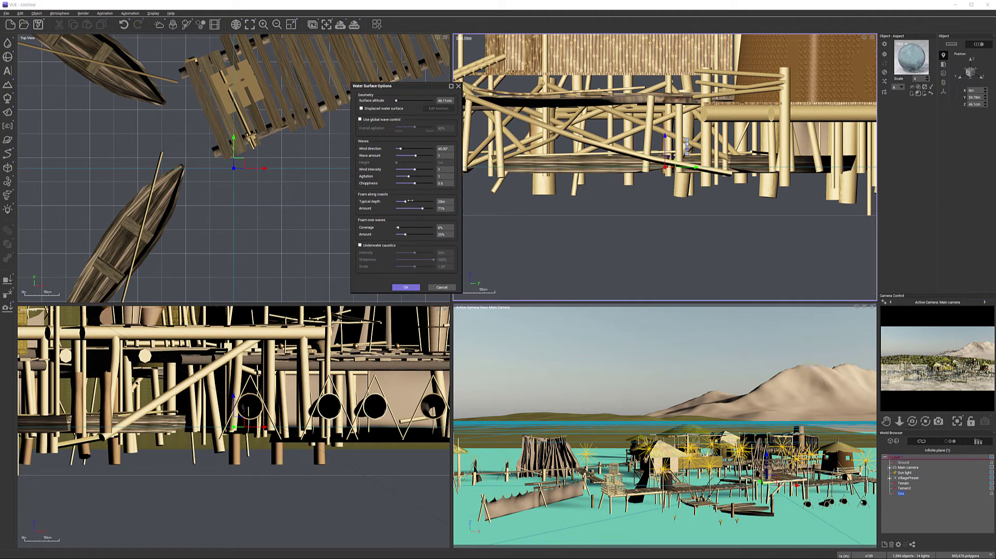
pyautogui.moveTo(410, 201); pyautogui.dragTo(409, 202)
pyautogui.moveTo(421, 208); pyautogui.dragTo(413, 206)
pyautogui.click(405, 287)
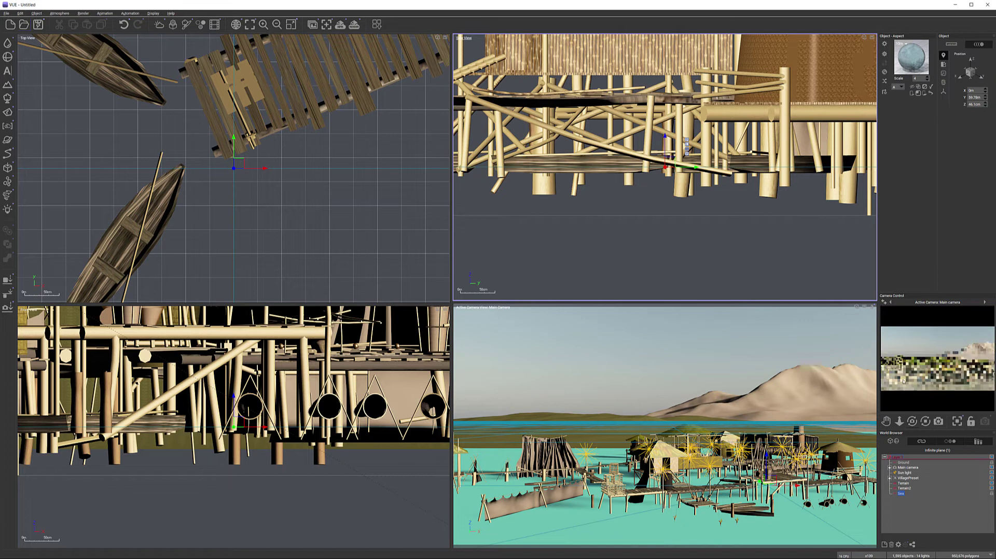
# - Give the sea material's Foam layer the dark-to-light green color map from Rocks and Grass, and refresh the camera preview
pyautogui.doubleClick(919, 52)
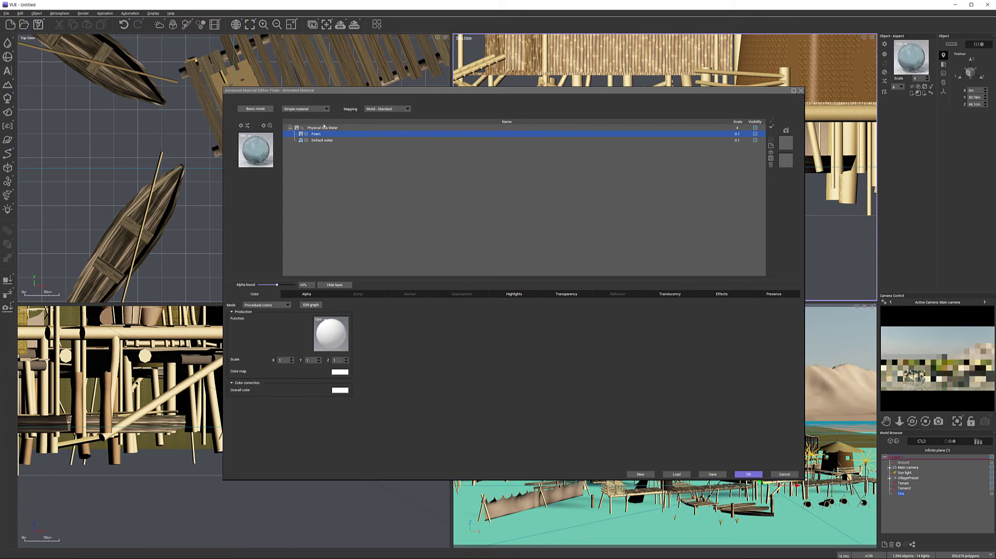
pyautogui.click(337, 338)
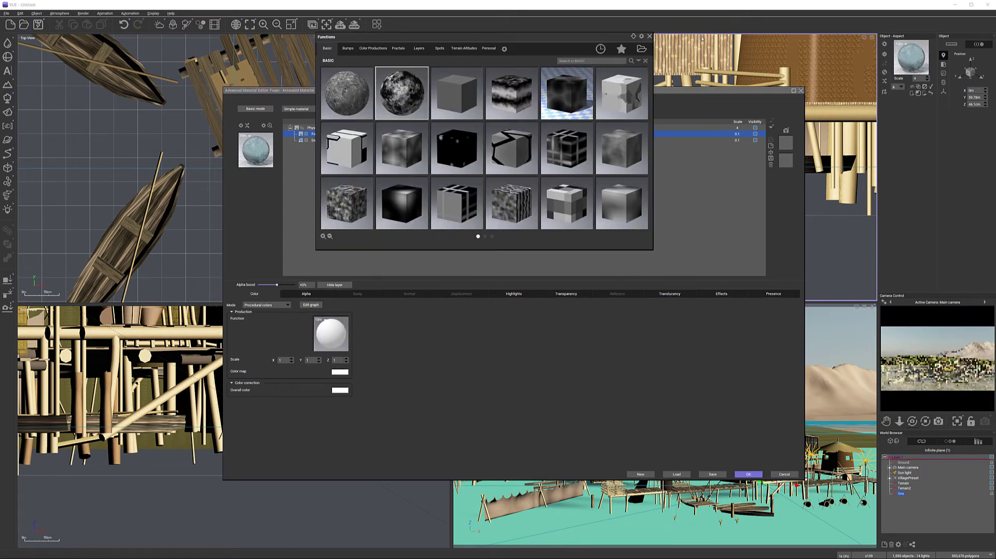
pyautogui.click(650, 36)
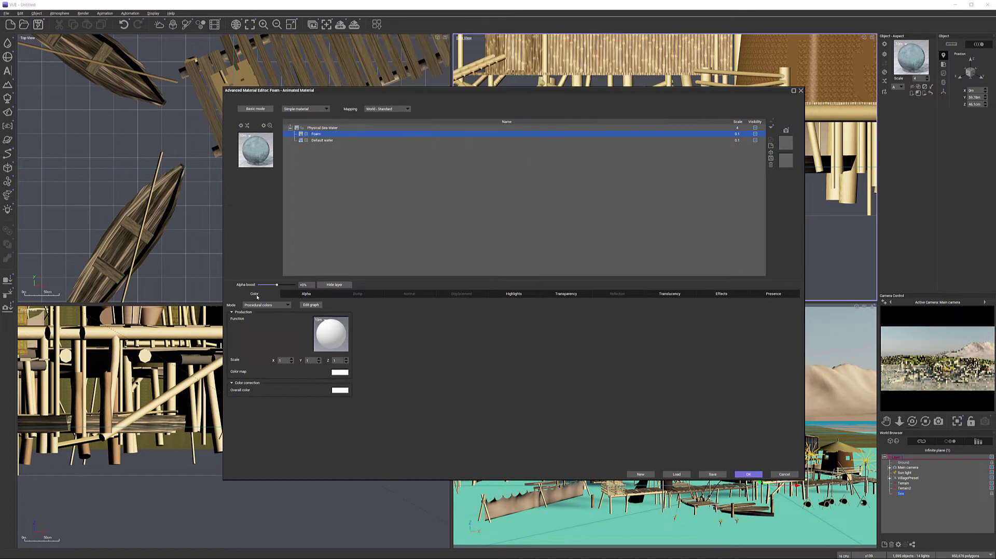
pyautogui.click(341, 372)
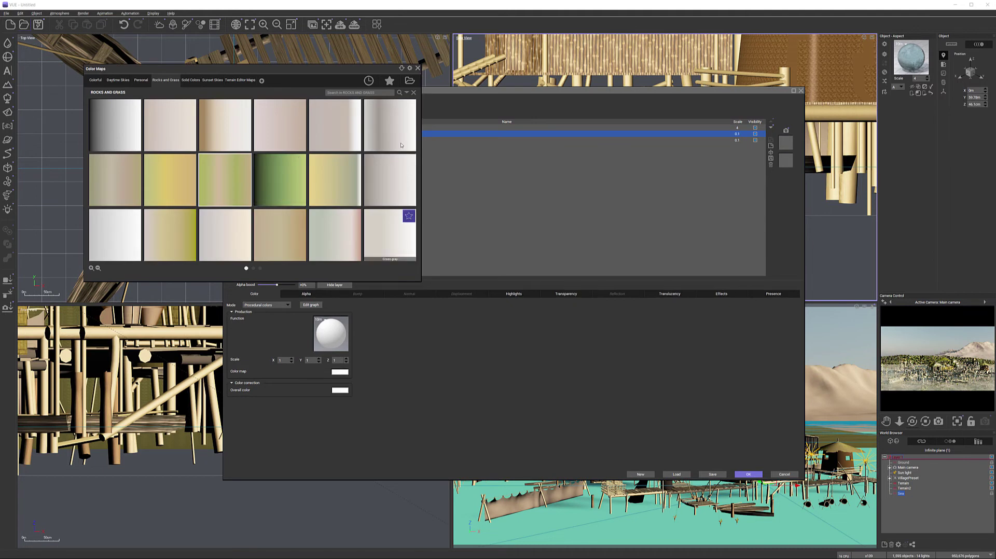
pyautogui.doubleClick(280, 171)
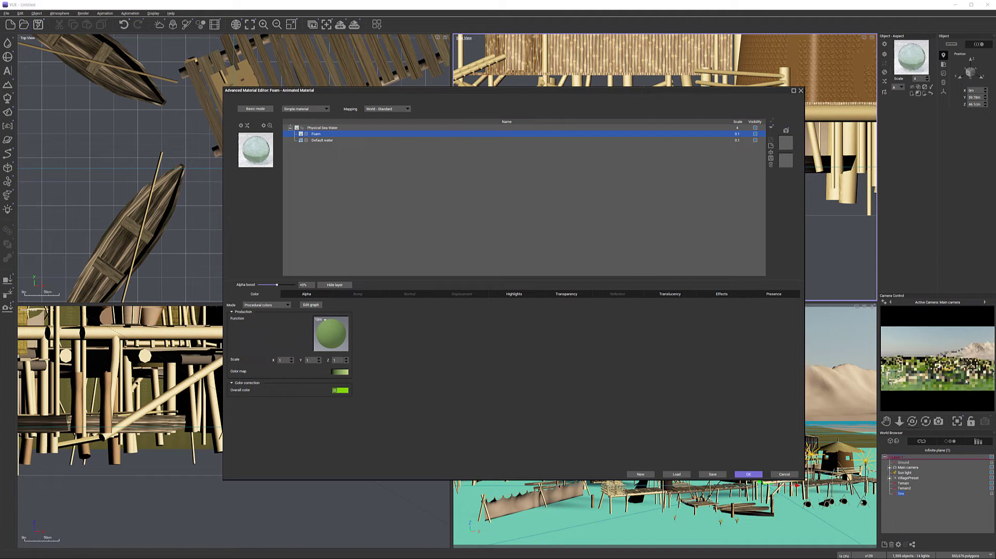
pyautogui.rightClick(928, 385)
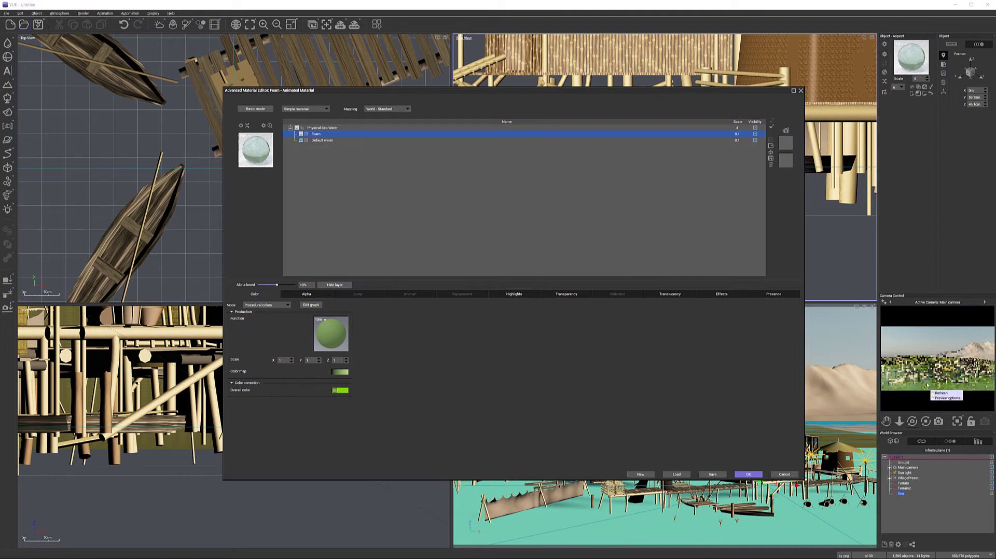
pyautogui.click(941, 393)
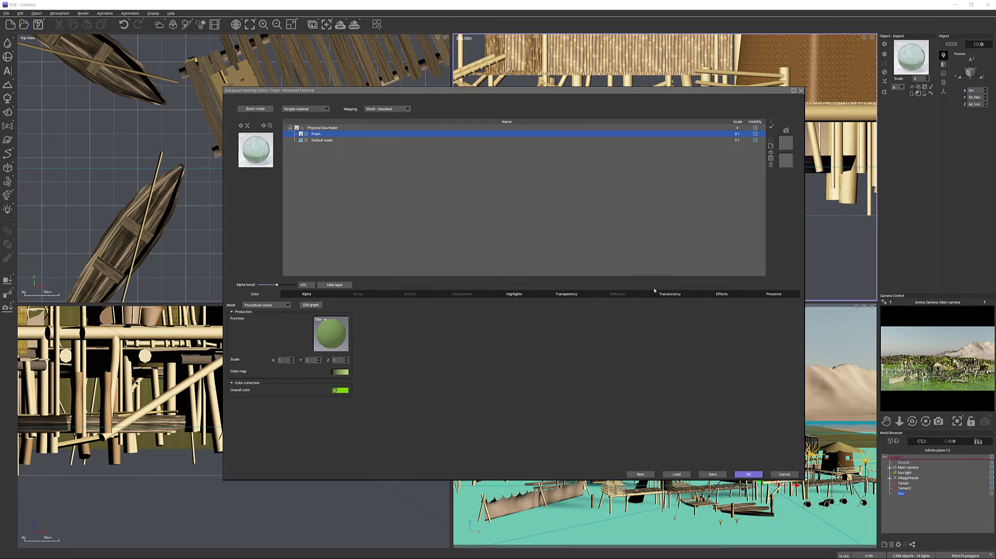
# - Reduce the absorption depth in the Default water layer's transparency settings and accept the sea material
pyautogui.click(322, 140)
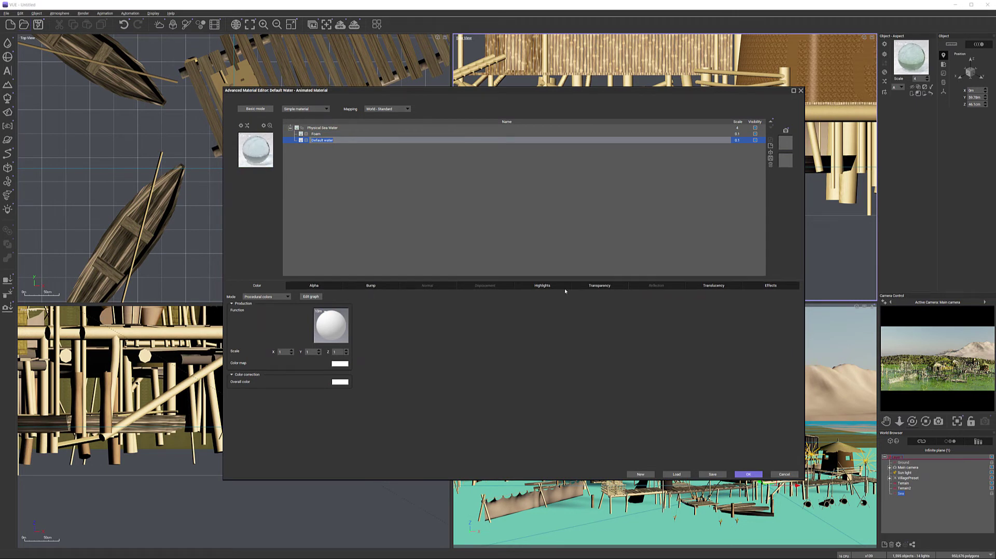
pyautogui.click(599, 286)
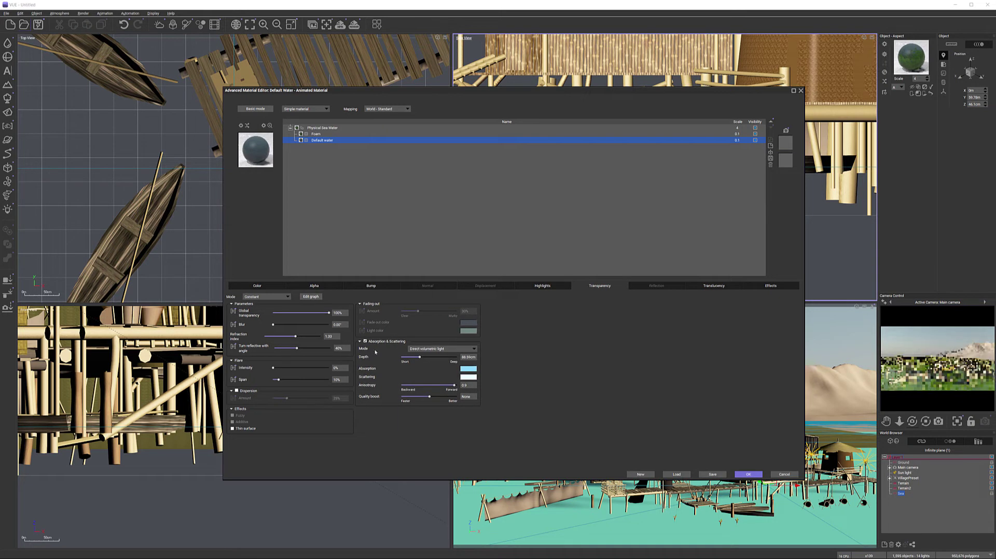
pyautogui.moveTo(430, 356); pyautogui.dragTo(426, 355)
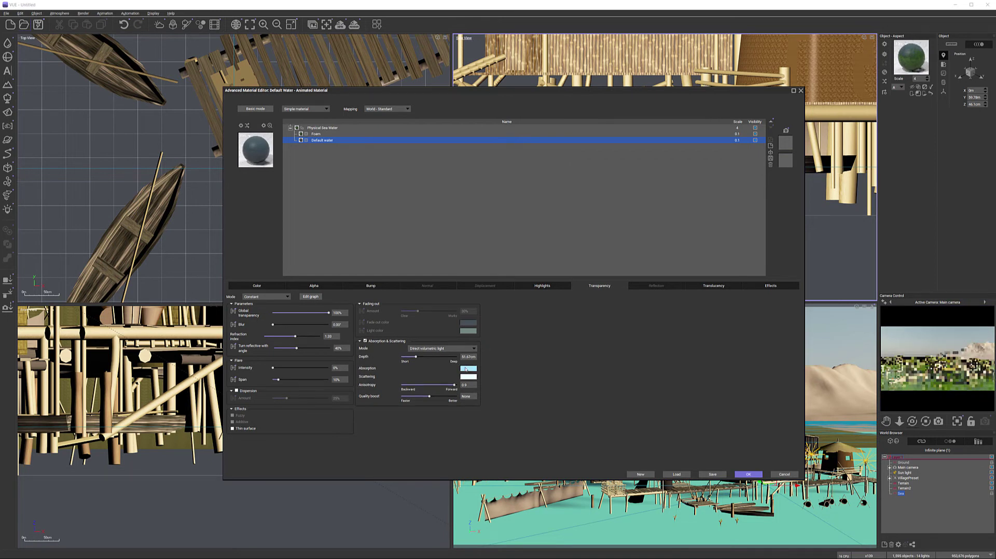
pyautogui.click(746, 475)
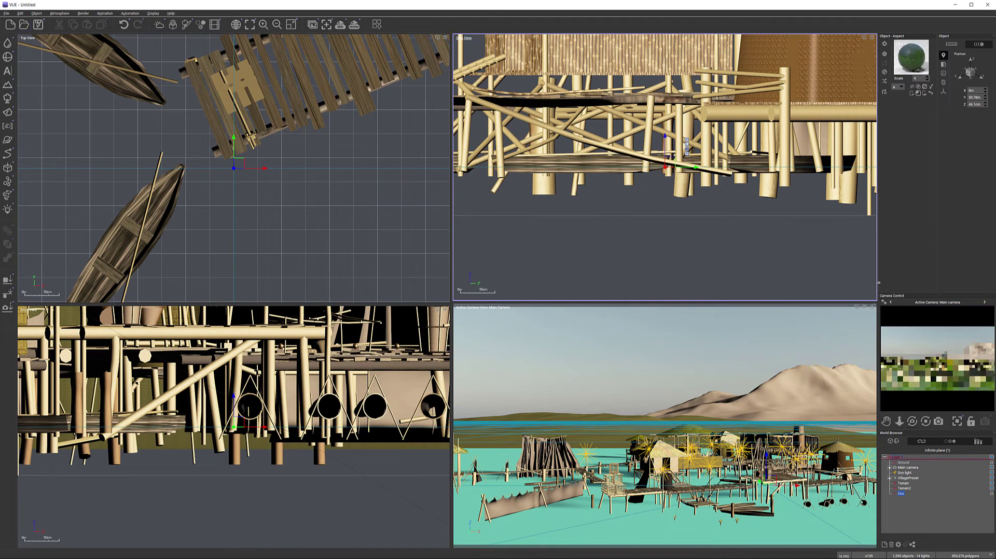
# - Widen the side panels, select Terrain2, and darken Color 1 of its Natural grain material to dark gray
pyautogui.moveTo(878, 289); pyautogui.dragTo(834, 289)
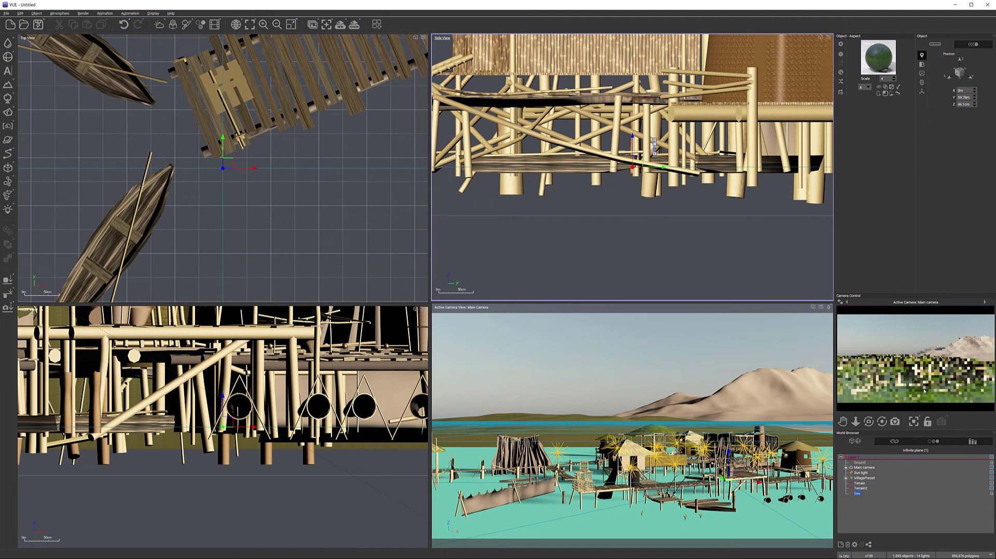
pyautogui.click(867, 489)
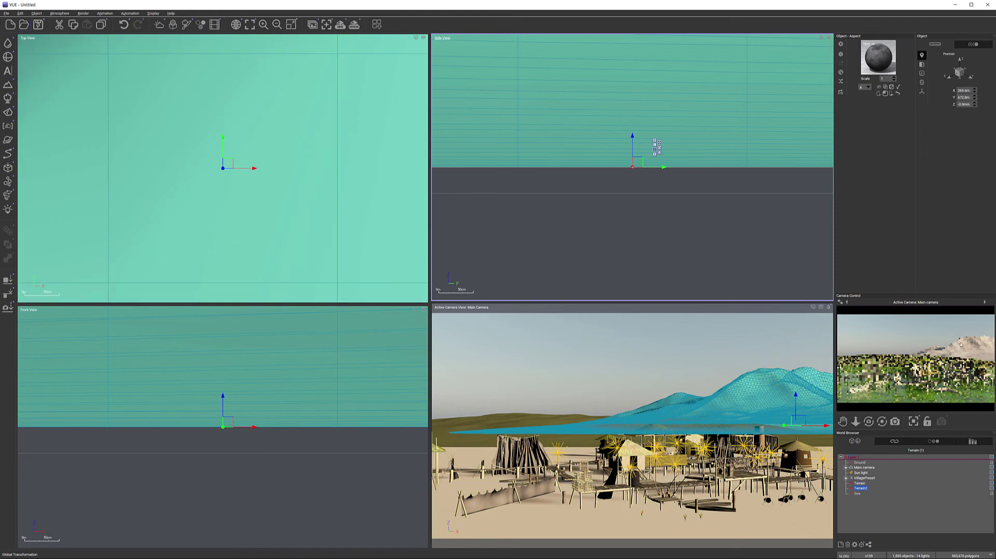
pyautogui.doubleClick(879, 57)
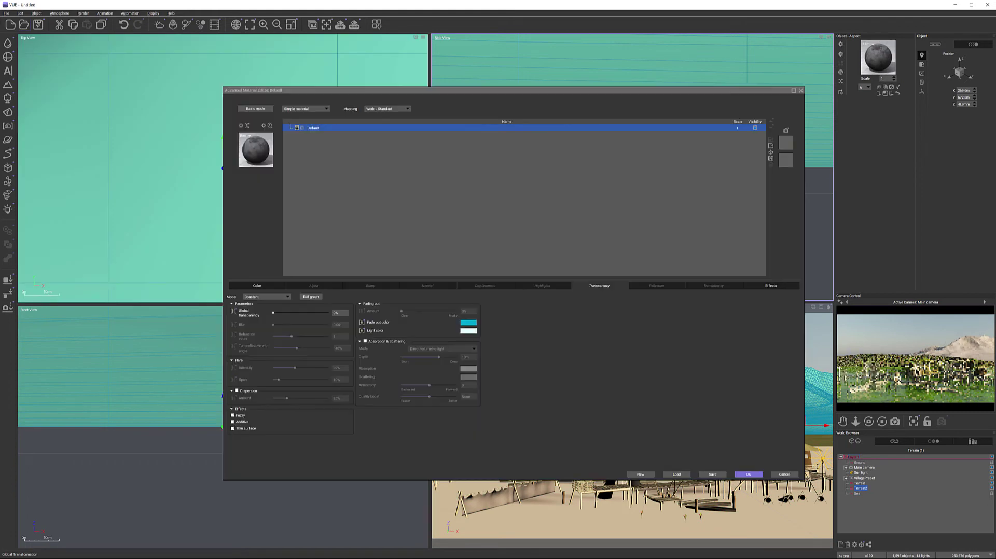
pyautogui.click(264, 287)
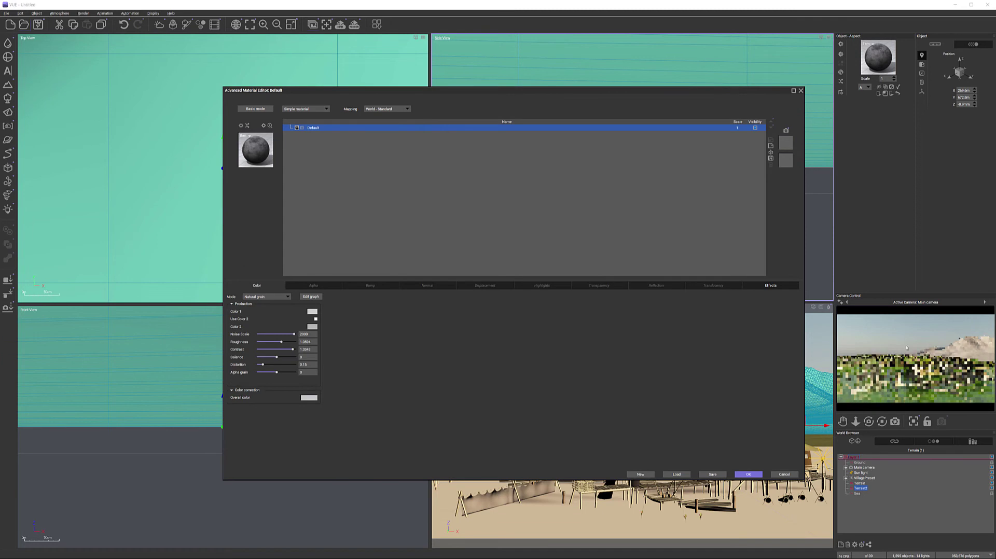
pyautogui.click(313, 312)
pyautogui.moveTo(363, 280); pyautogui.dragTo(363, 325)
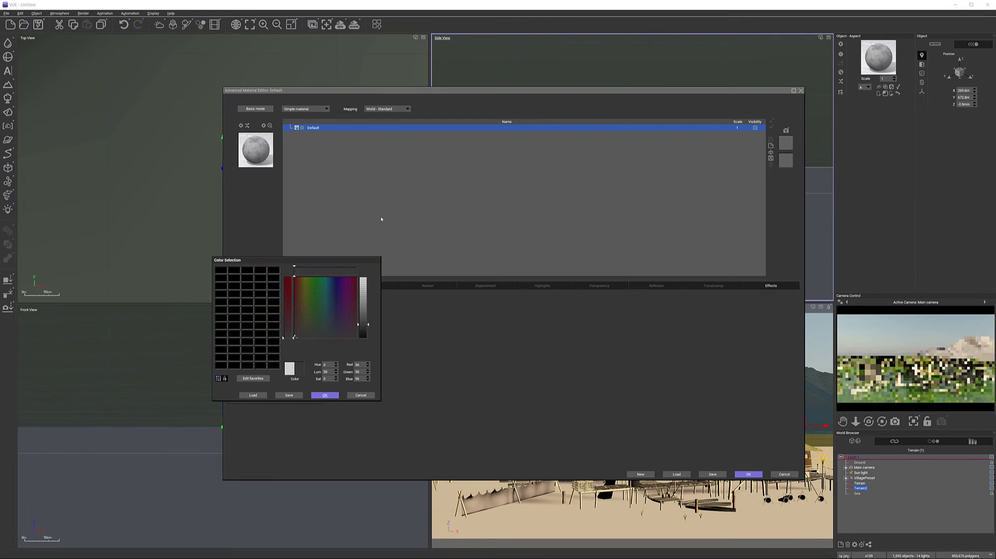
pyautogui.press('Return')
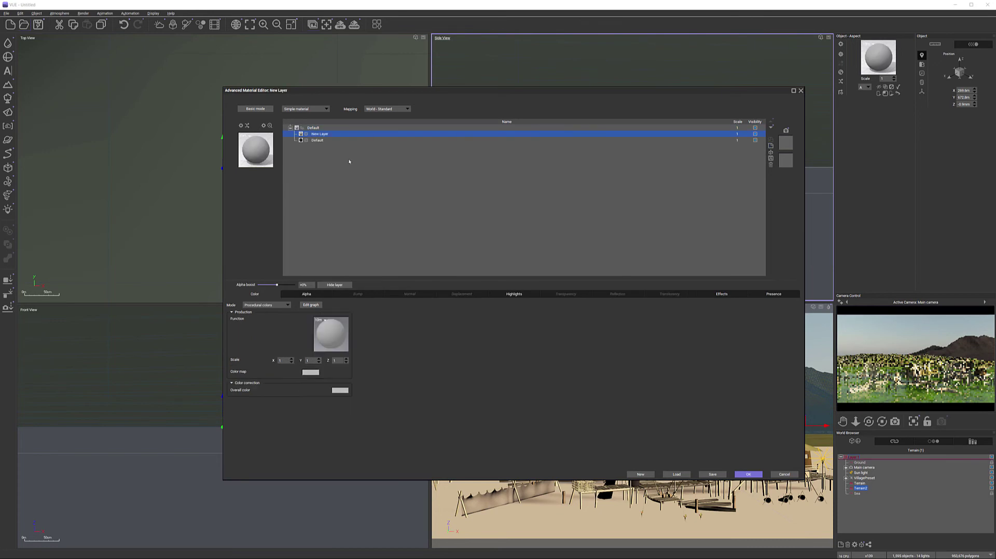
# - Load the Vegetation landscape material into a new layer above Terrain2's Default layer, replacing the existing alpha information
pyautogui.doubleClick(251, 147)
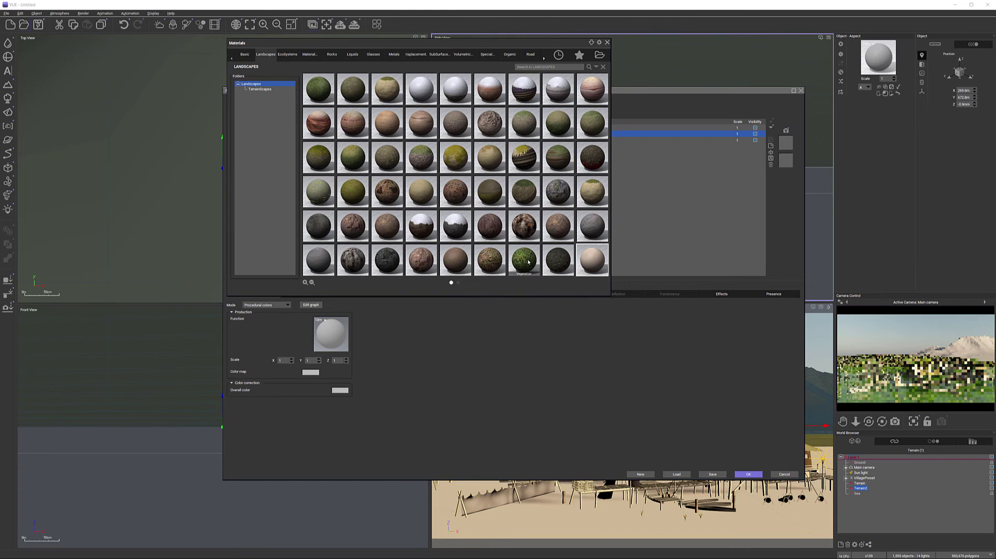
pyautogui.doubleClick(499, 240)
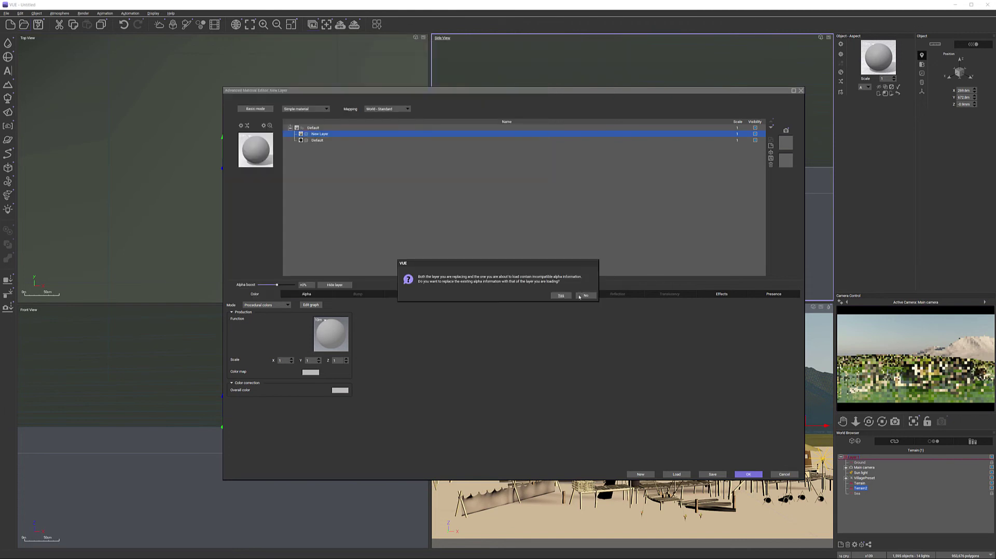
pyautogui.click(562, 296)
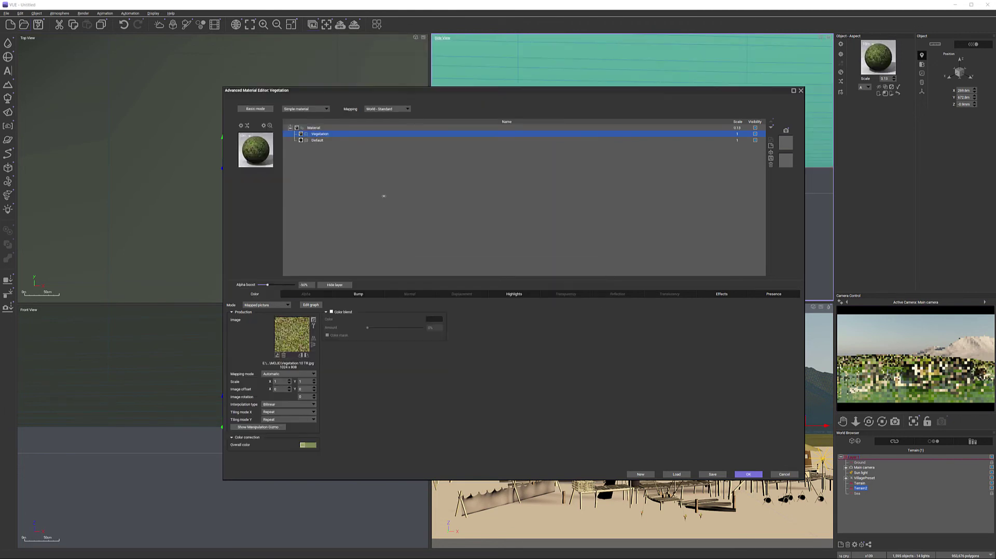
# - Limit the Vegetation layer to altitudes below about -0.5 by object with 13% top fuzziness, refreshing the camera preview to check
pyautogui.click(768, 295)
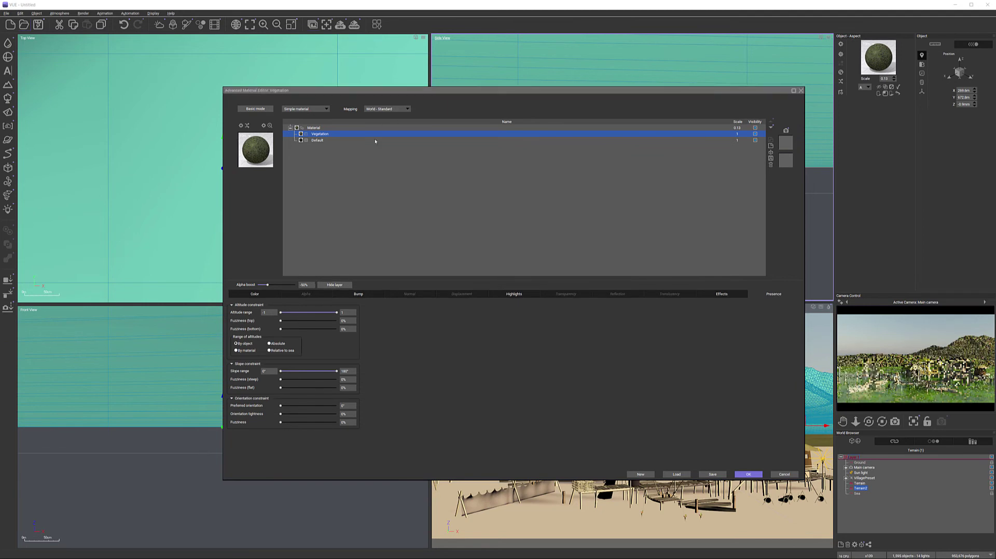
pyautogui.moveTo(331, 312); pyautogui.dragTo(285, 321)
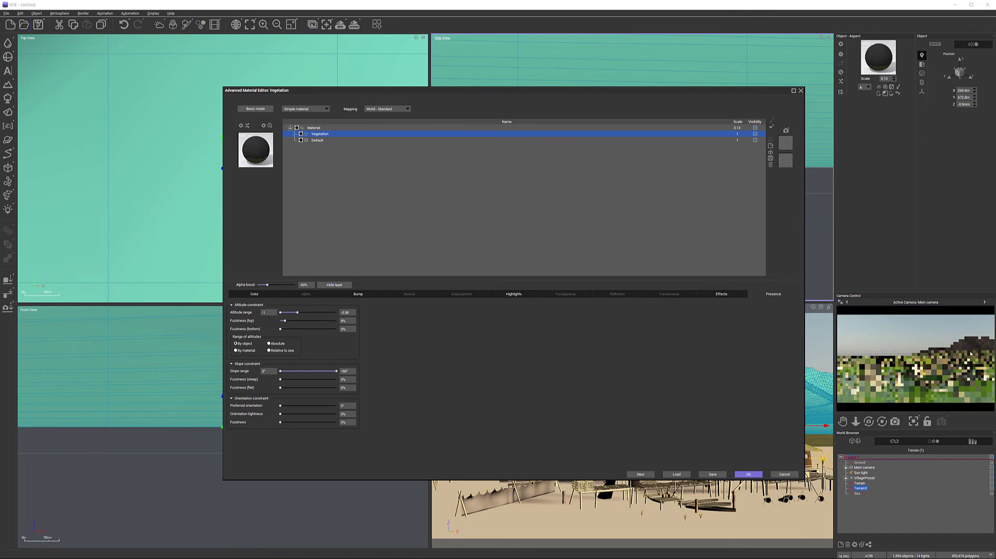
pyautogui.moveTo(285, 321); pyautogui.dragTo(300, 312)
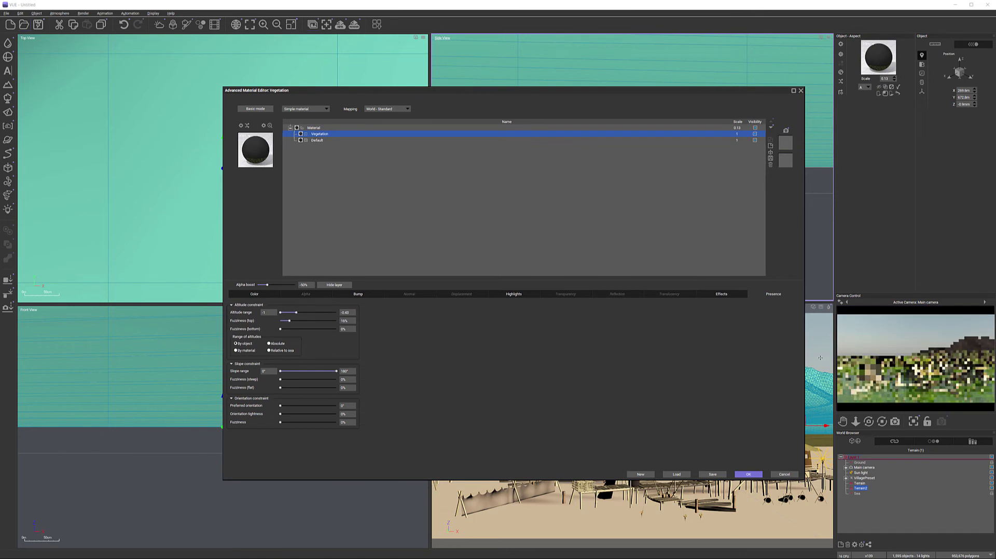
pyautogui.rightClick(951, 353)
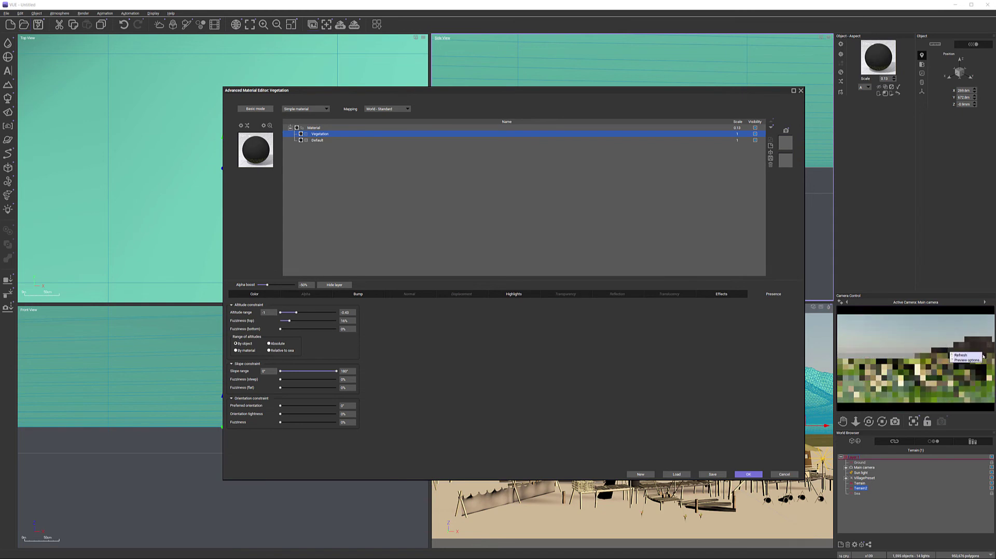
pyautogui.click(962, 356)
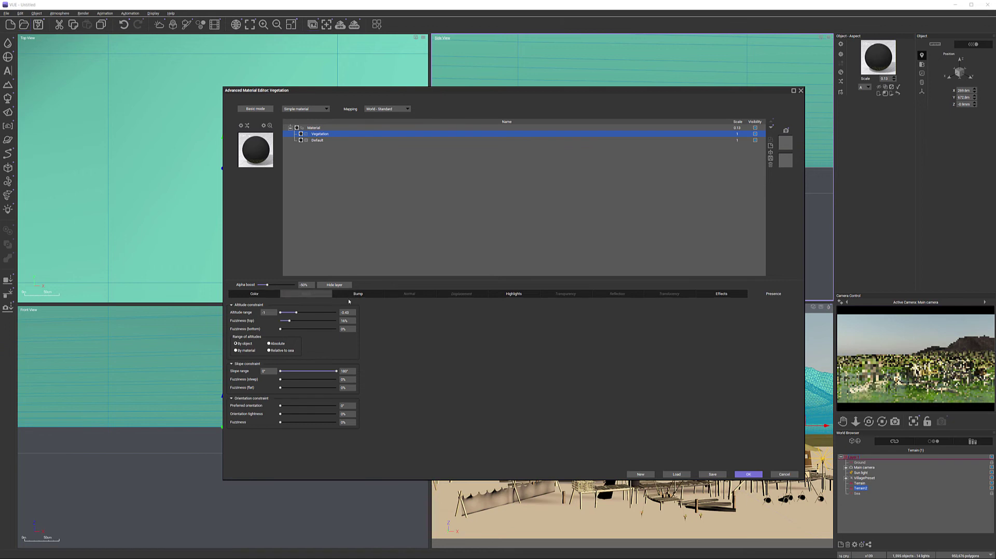
pyautogui.moveTo(297, 312); pyautogui.dragTo(289, 321)
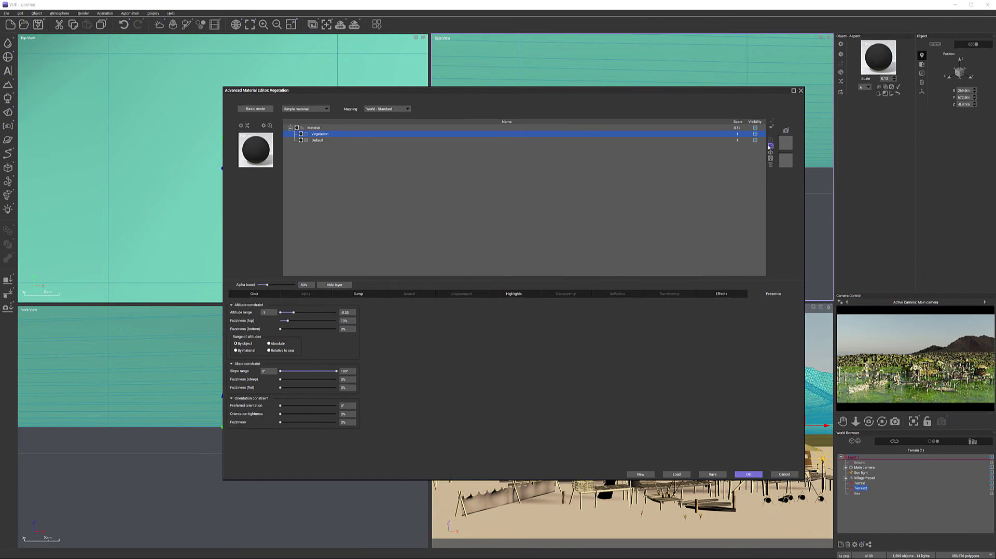
# - Add a new layer above Vegetation and set its color mode to Natural grain
pyautogui.doubleClick(608, 223)
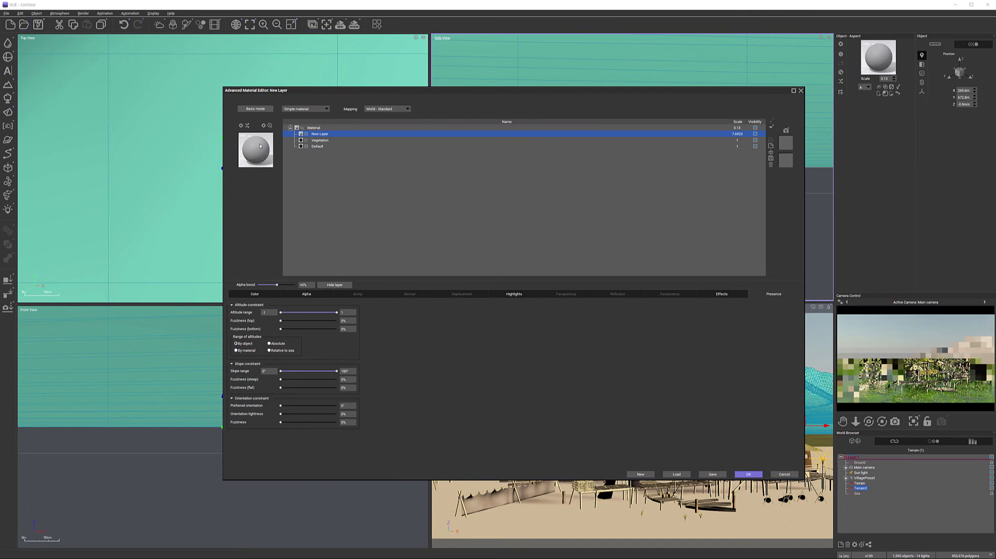
pyautogui.click(255, 293)
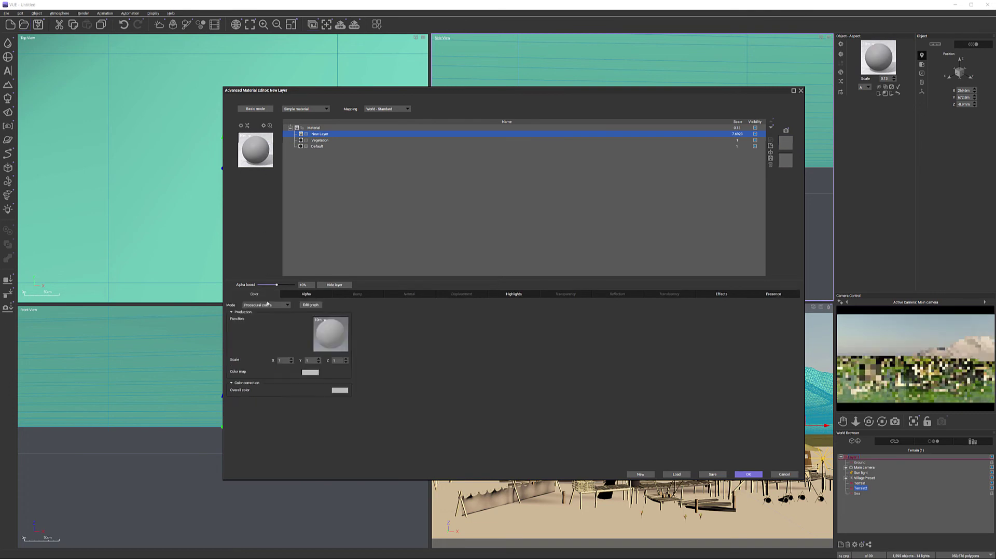
pyautogui.click(266, 305)
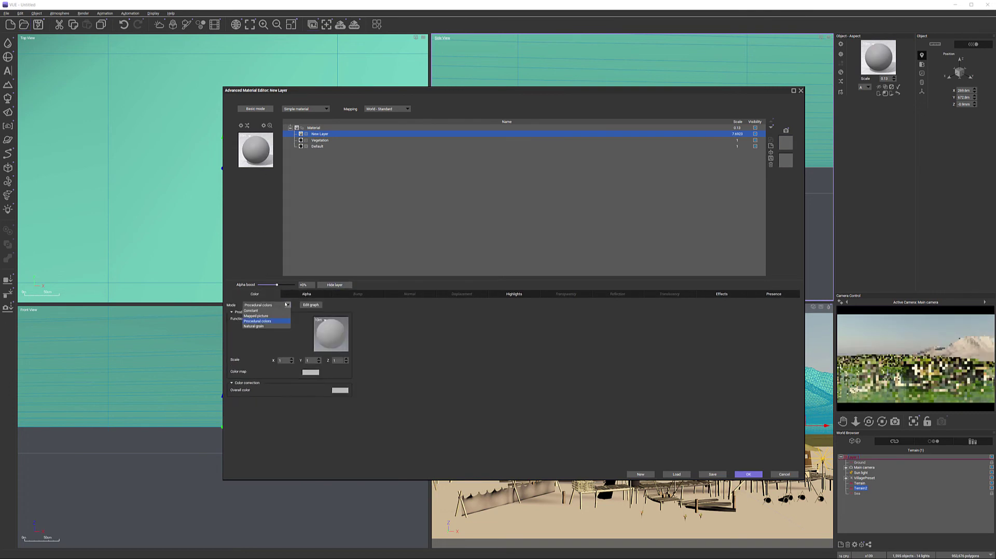
pyautogui.click(274, 330)
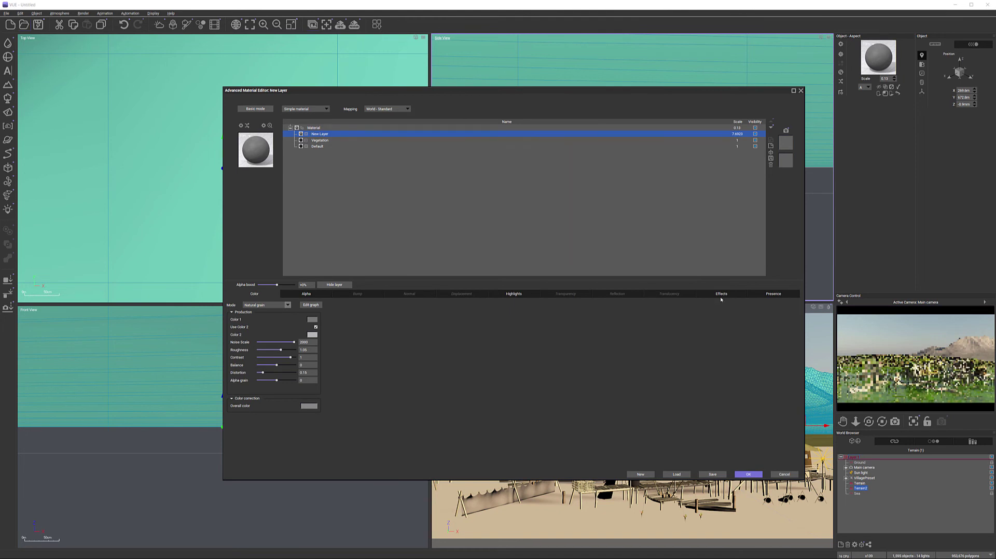
# - Restrict the new grain layer to slopes between 32° and 44° with 7% steep and flat fuzziness
pyautogui.click(773, 294)
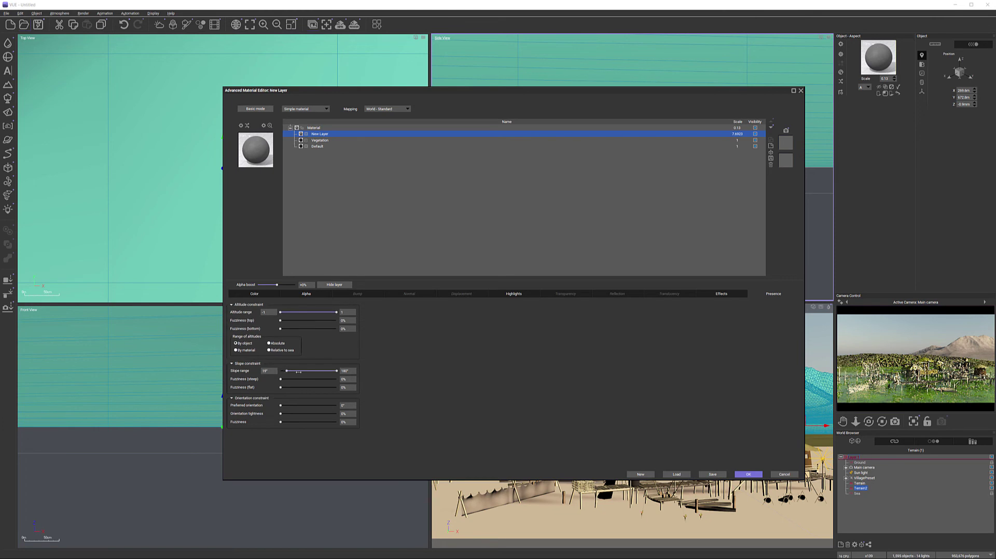
pyautogui.moveTo(336, 371); pyautogui.dragTo(298, 371)
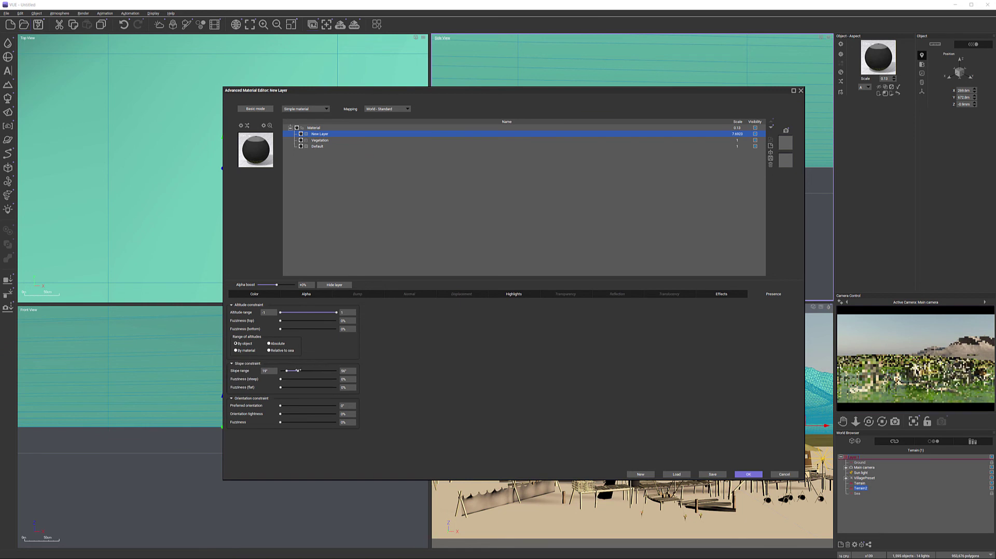
pyautogui.moveTo(288, 372); pyautogui.dragTo(300, 371)
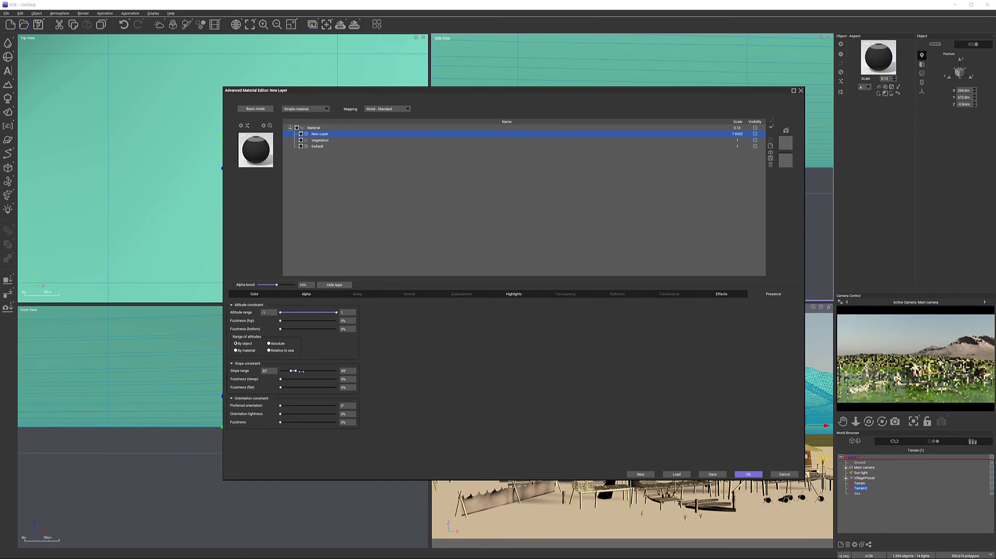
pyautogui.moveTo(288, 378); pyautogui.dragTo(286, 387)
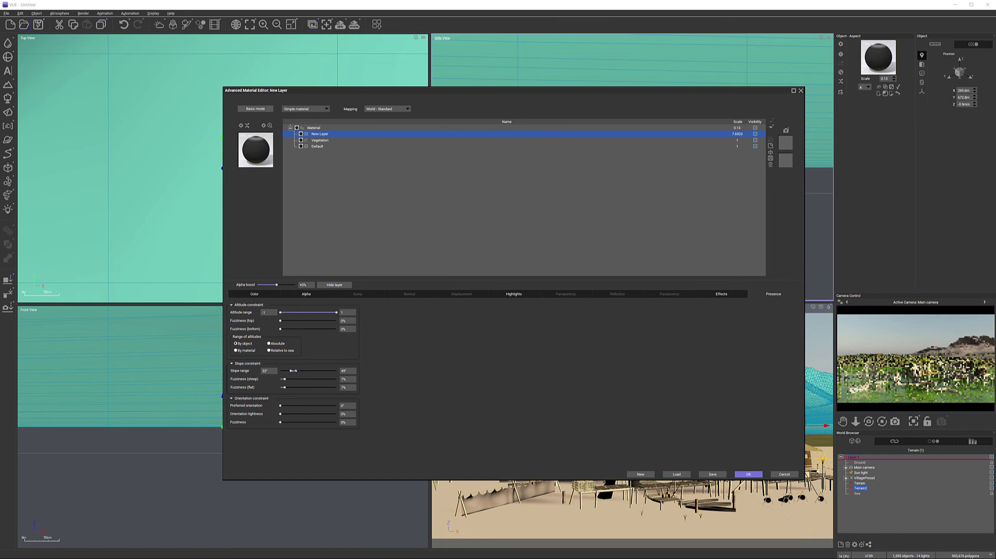
pyautogui.moveTo(296, 372); pyautogui.dragTo(294, 371)
# - Refine the grain layer's presence with a 37° minimum slope, 6% steep and flat fuzziness, and a raised lower altitude limit
pyautogui.moveTo(410, 366); pyautogui.dragTo(446, 367)
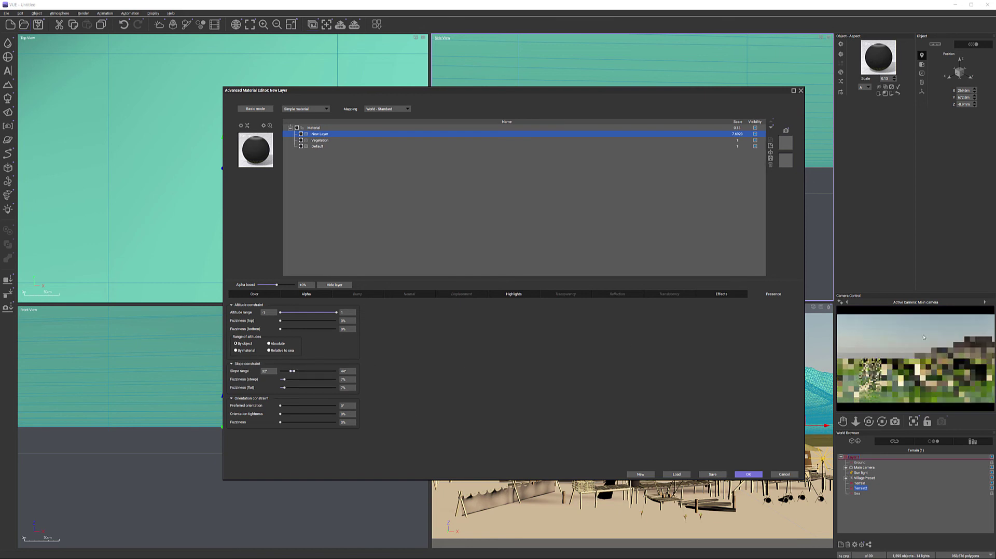
pyautogui.rightClick(967, 367)
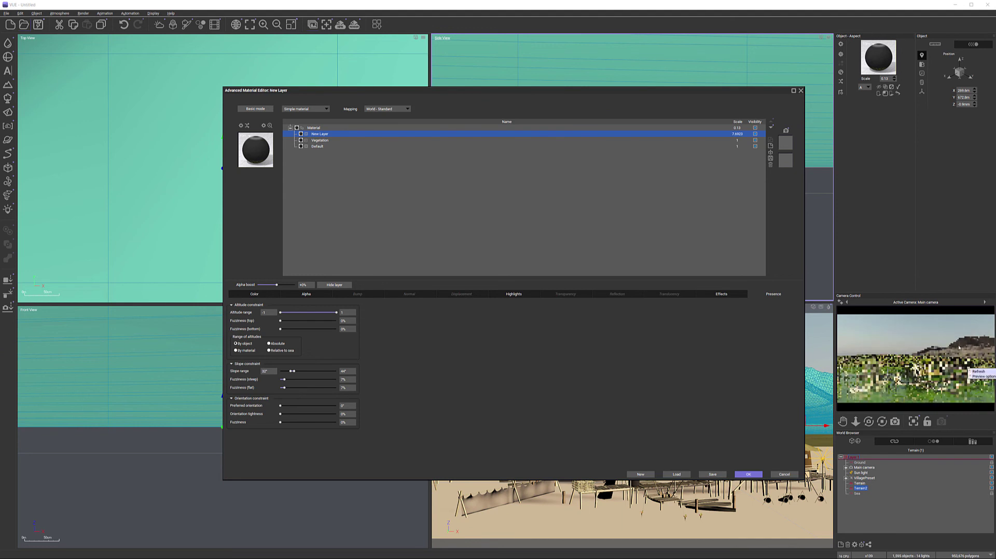
pyautogui.click(465, 366)
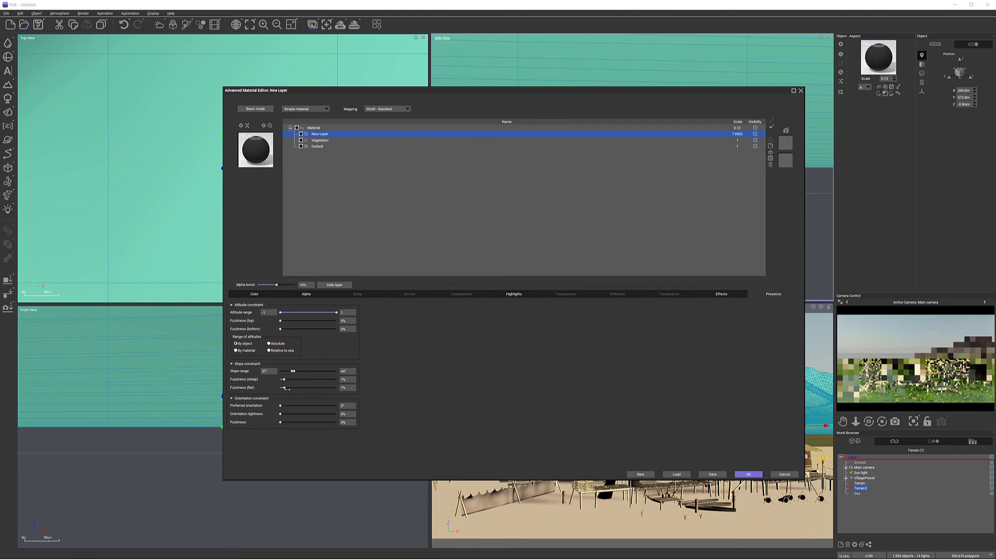
pyautogui.moveTo(287, 389); pyautogui.dragTo(287, 379)
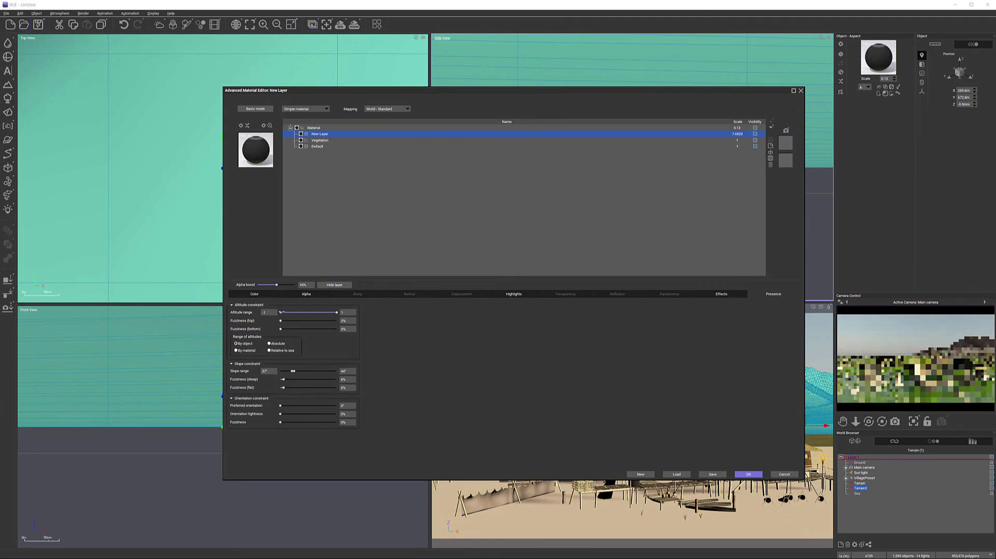
pyautogui.moveTo(279, 312); pyautogui.dragTo(298, 313)
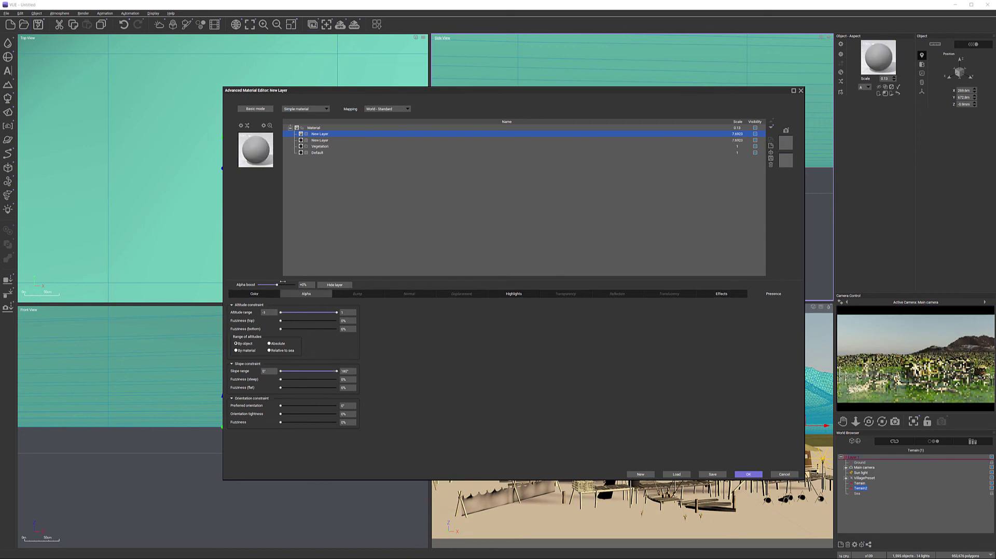
# - Set the topmost layer's color mode to Natural grain and make its Color 1 an orange-brown
pyautogui.click(258, 295)
pyautogui.click(266, 305)
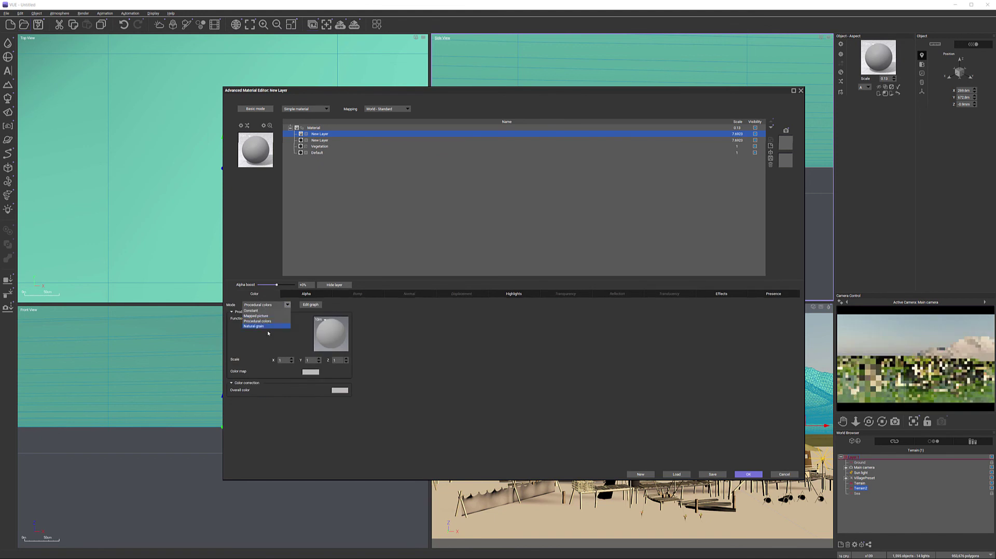
pyautogui.click(269, 326)
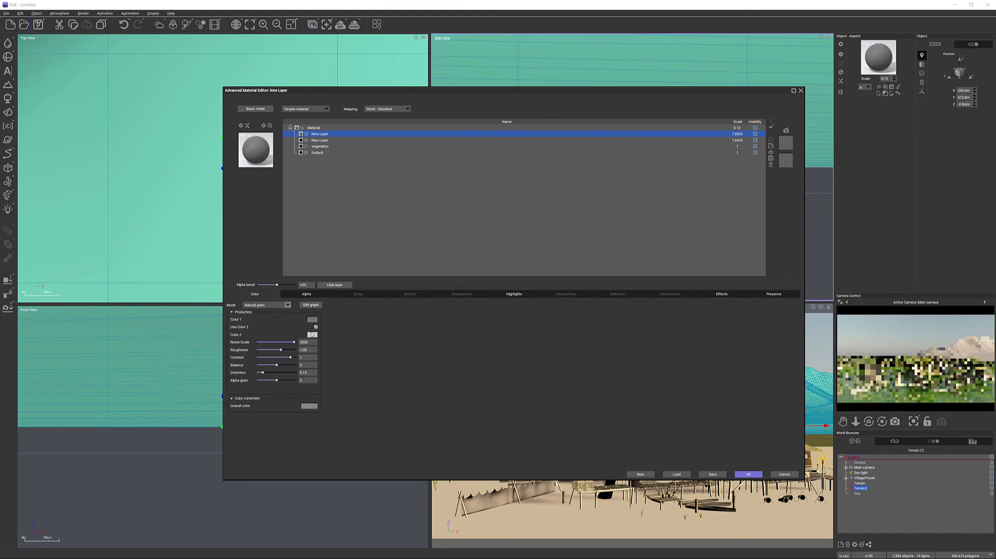
pyautogui.click(314, 322)
pyautogui.click(314, 322)
pyautogui.click(298, 324)
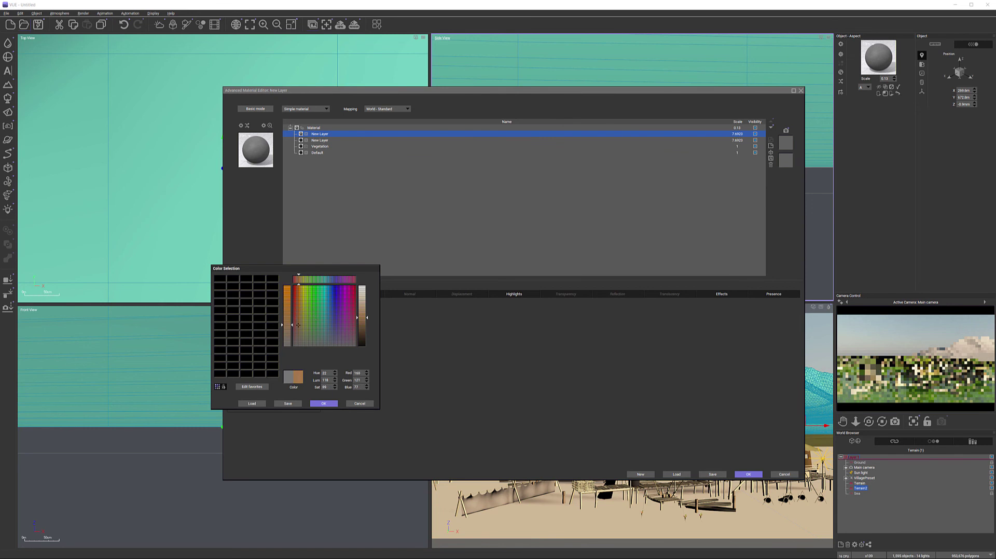
pyautogui.click(324, 404)
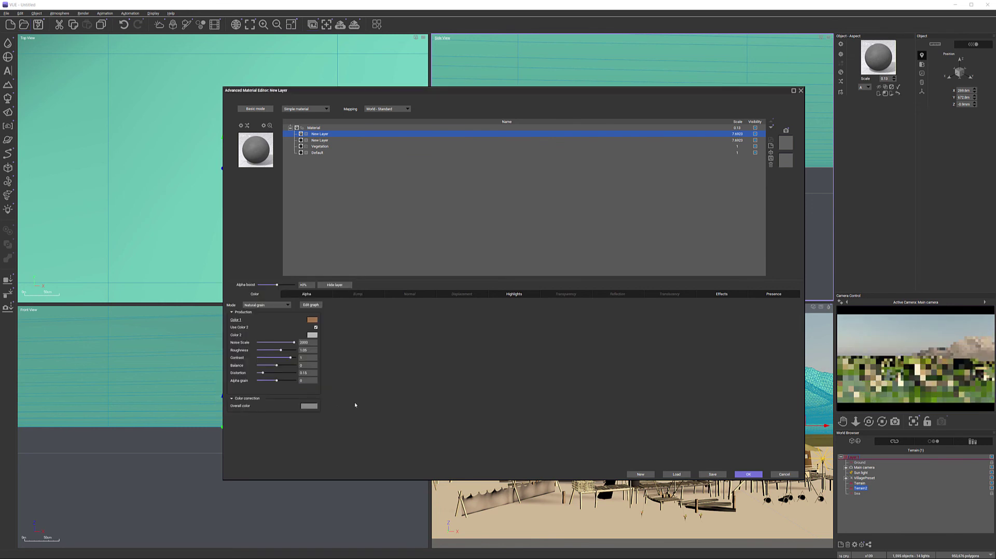
# - Change the natural grain's Color 2 to a very dark brown
pyautogui.click(311, 336)
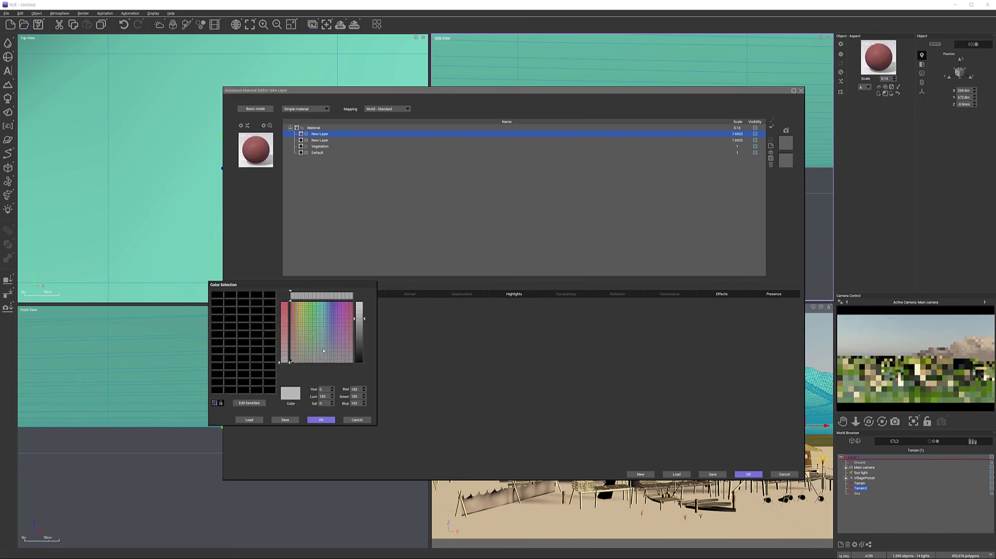
pyautogui.moveTo(361, 352)
pyautogui.mouseDown()
pyautogui.moveTo(363, 311)
pyautogui.moveTo(357, 358)
pyautogui.mouseUp()
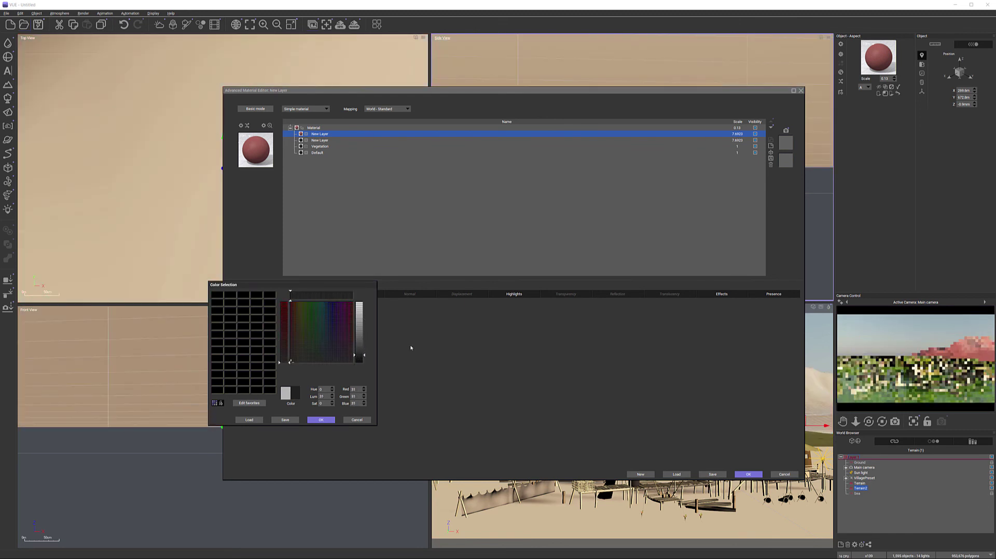
pyautogui.click(292, 353)
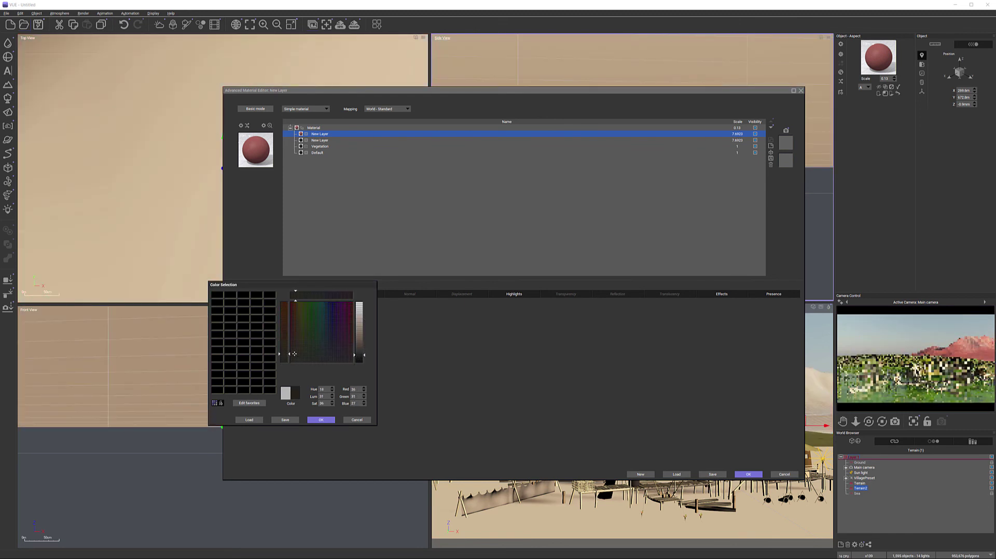
pyautogui.click(321, 420)
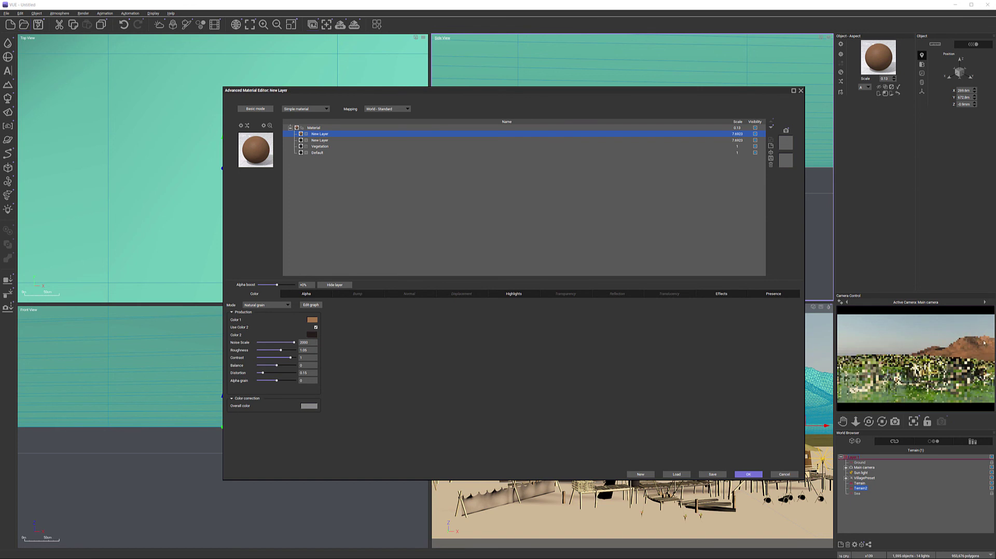
# - Limit the brown grain layer's presence to altitudes above about 0.49 by object, with 19% bottom fuzziness
pyautogui.click(774, 294)
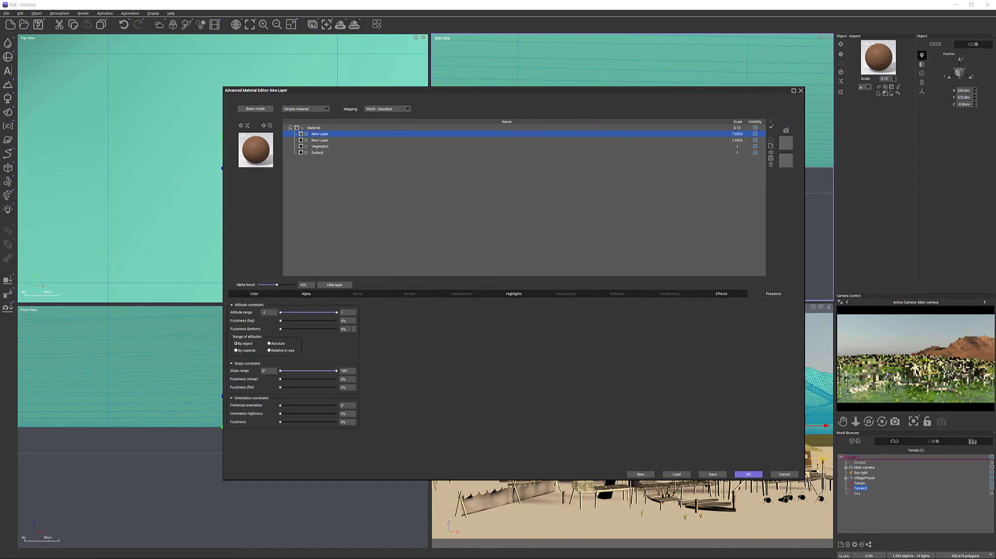
pyautogui.moveTo(280, 313); pyautogui.dragTo(325, 314)
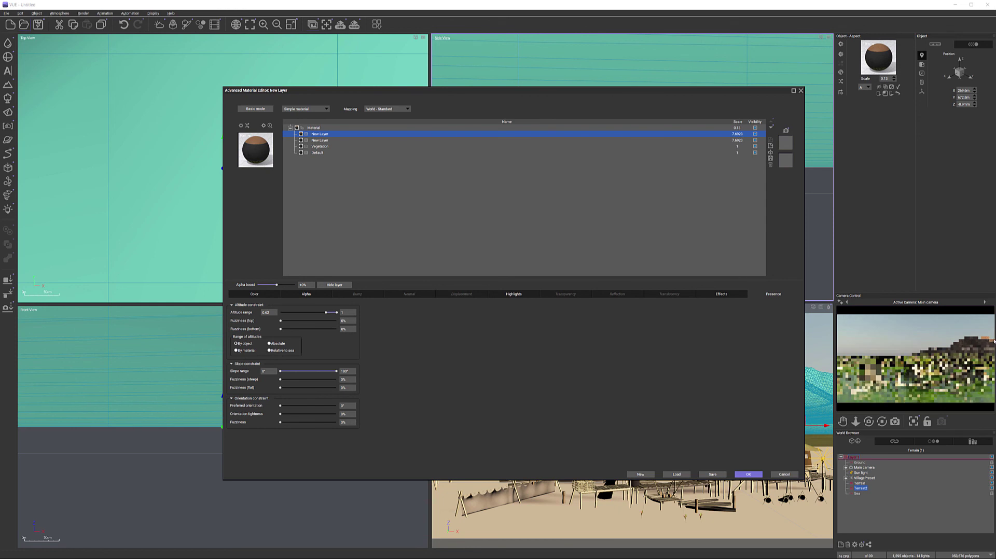
pyautogui.moveTo(326, 313); pyautogui.dragTo(292, 329)
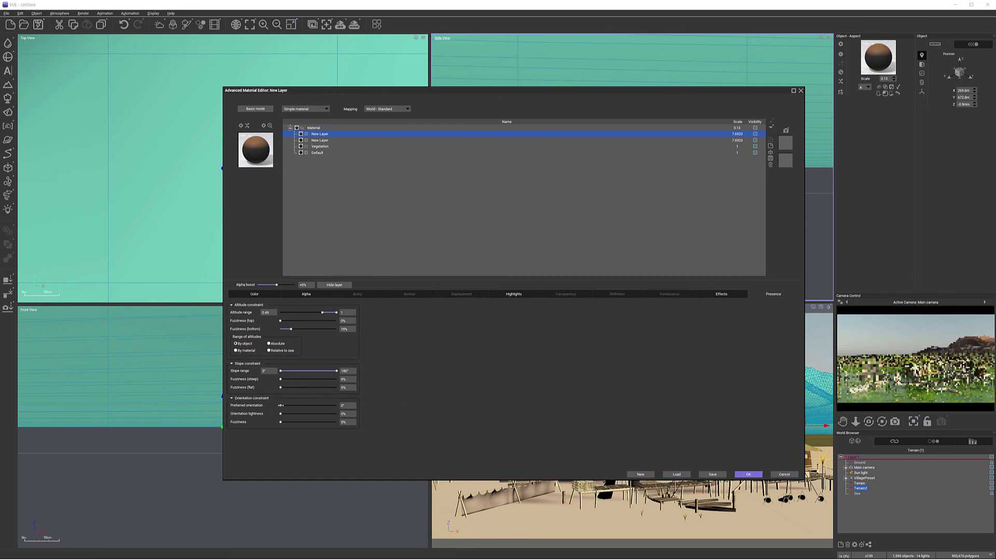
# - Constrain the brown layer's orientation to about 227° with 31% tightness and 12% fuzziness, and accept the material
pyautogui.moveTo(299, 406)
pyautogui.mouseDown()
pyautogui.moveTo(312, 405)
pyautogui.moveTo(294, 422)
pyautogui.mouseUp()
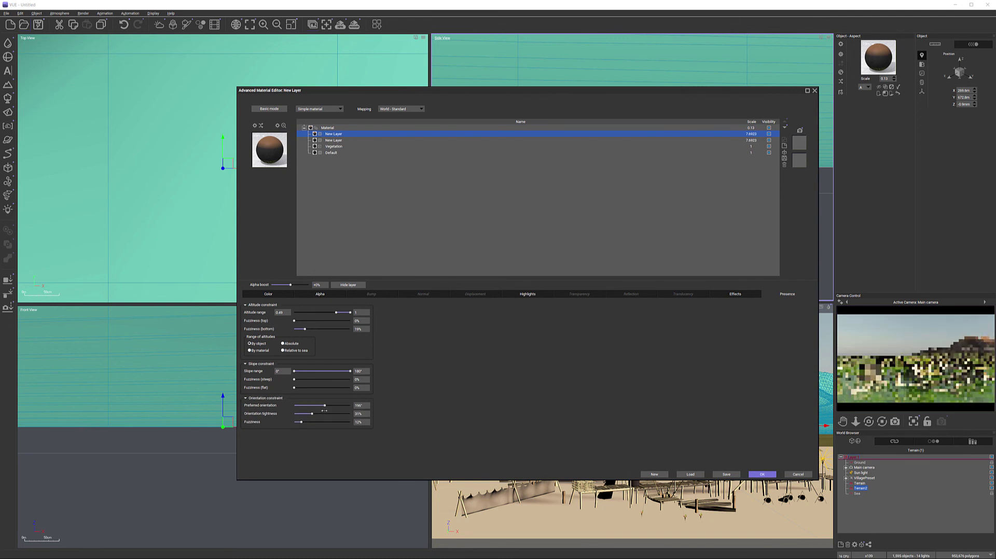
pyautogui.moveTo(326, 406); pyautogui.dragTo(332, 406)
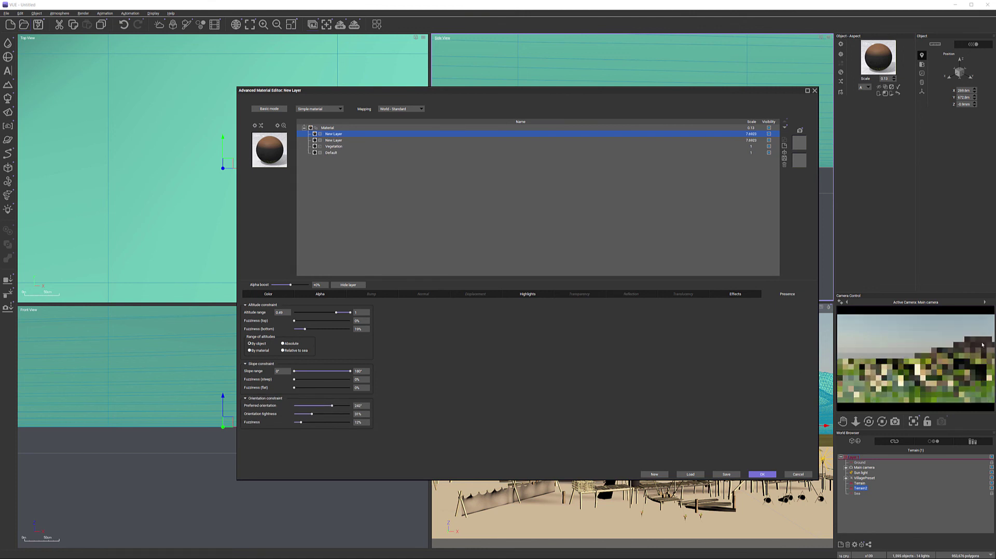
pyautogui.moveTo(336, 405); pyautogui.dragTo(330, 406)
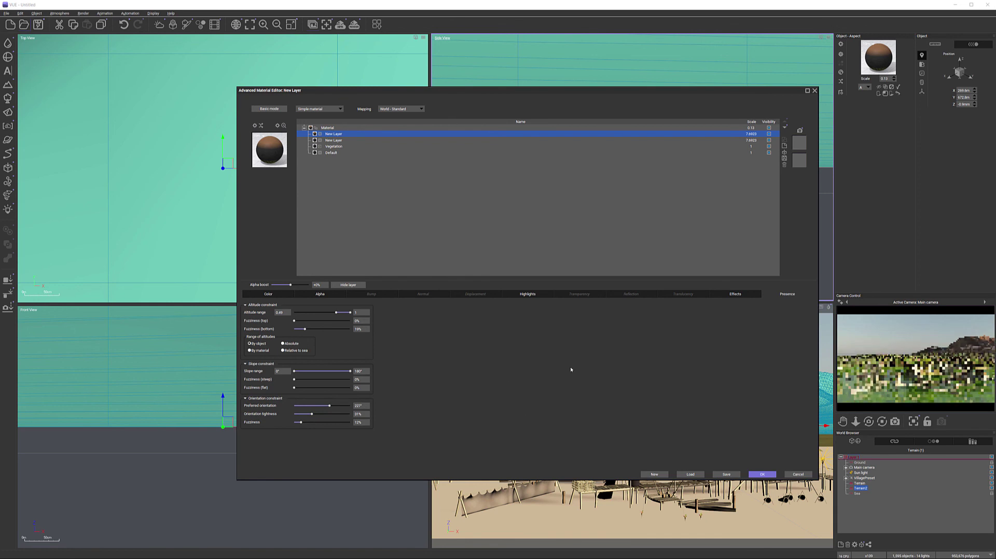
pyautogui.moveTo(518, 93); pyautogui.dragTo(470, 74)
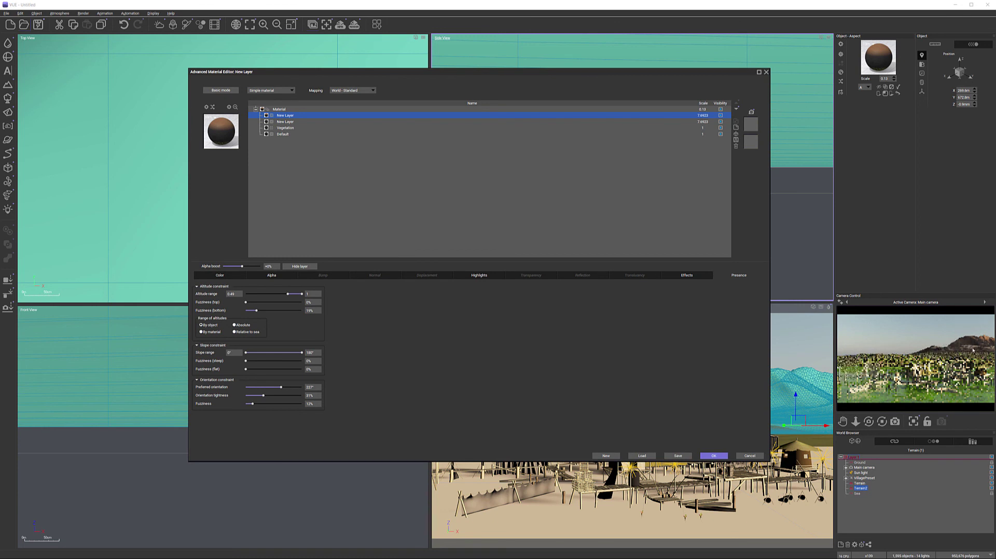
pyautogui.click(714, 456)
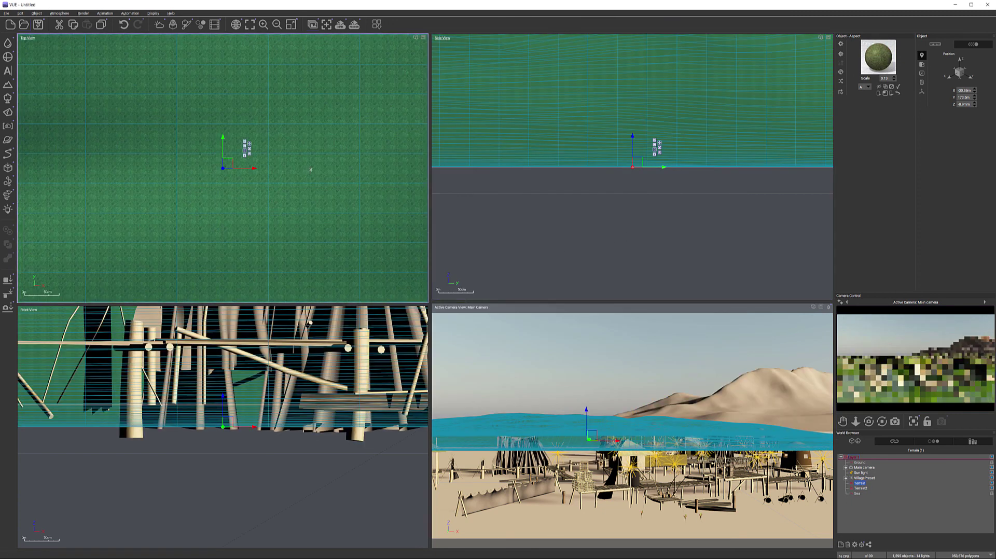
# - Frame the whole foreground Terrain in the top view
pyautogui.scroll(-8, 300, 183)
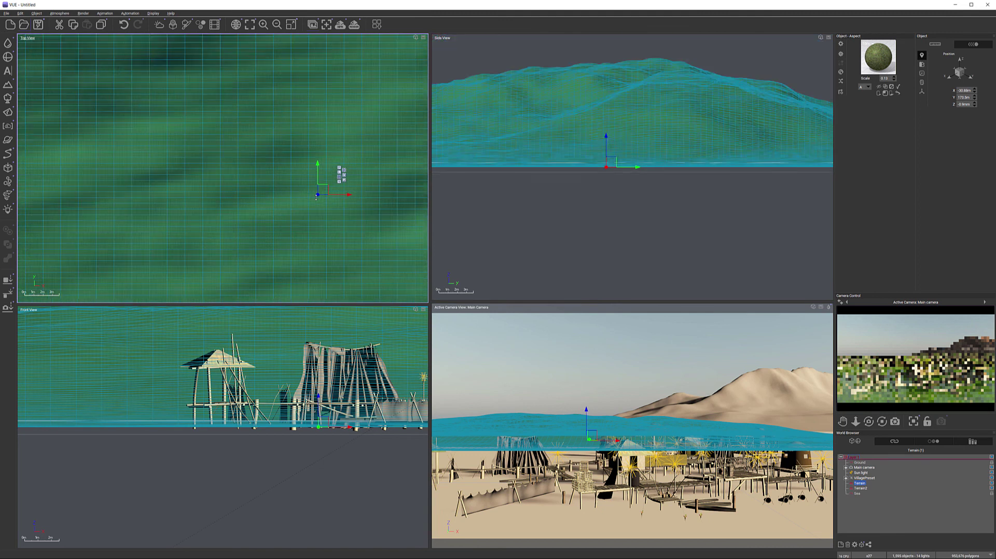
pyautogui.scroll(-6, 315, 197)
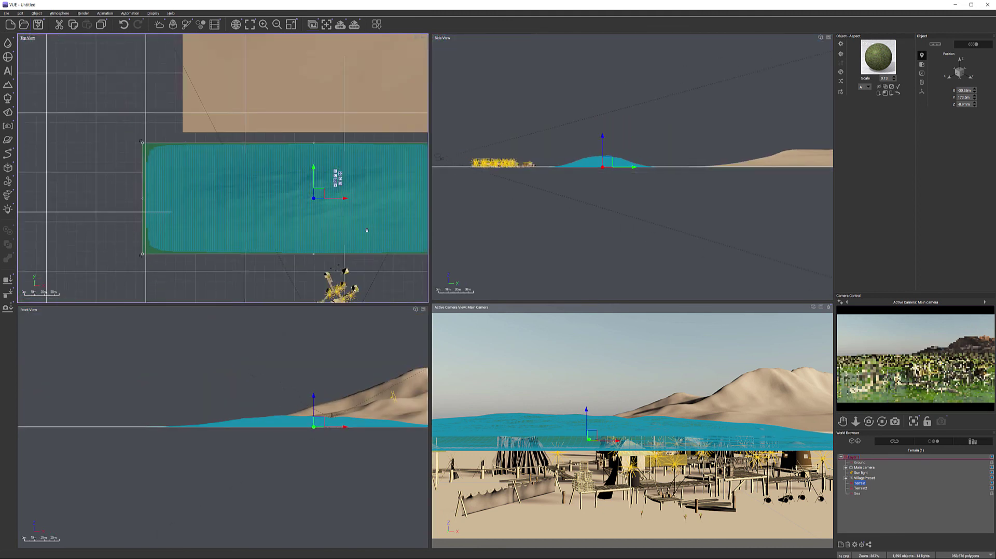
pyautogui.moveTo(294, 188); pyautogui.dragTo(285, 181, button='right')
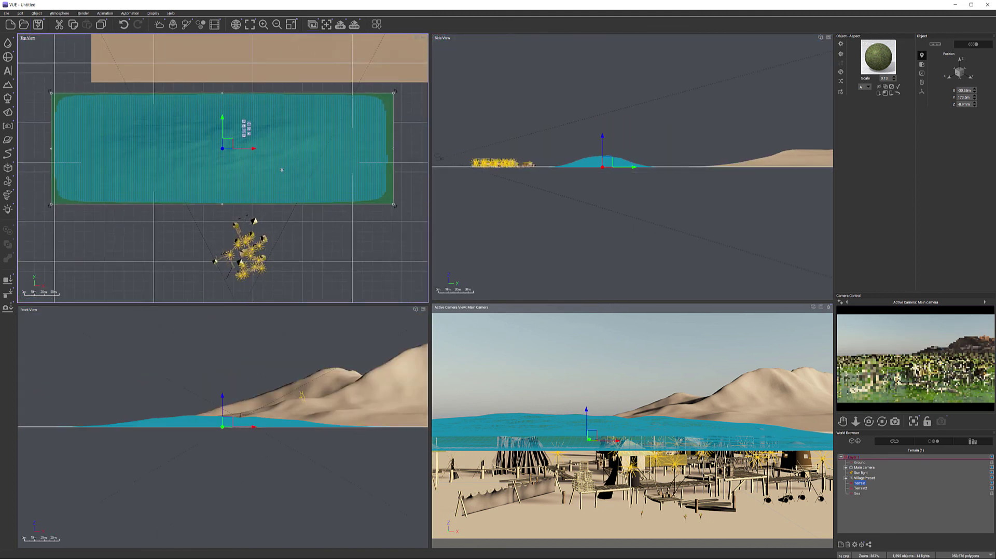